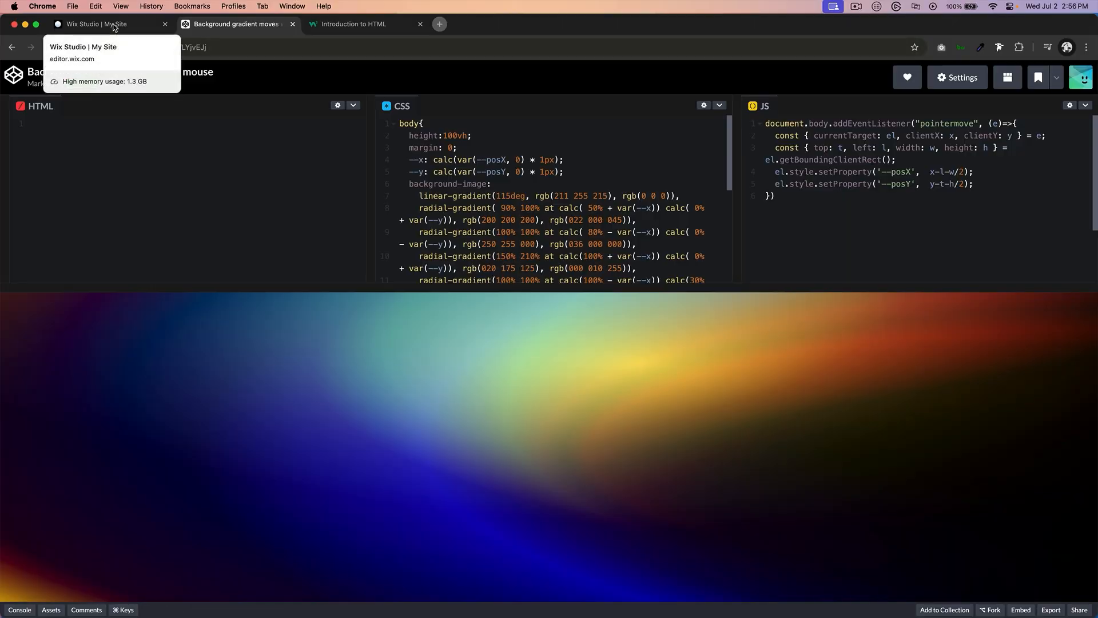
click(115, 27)
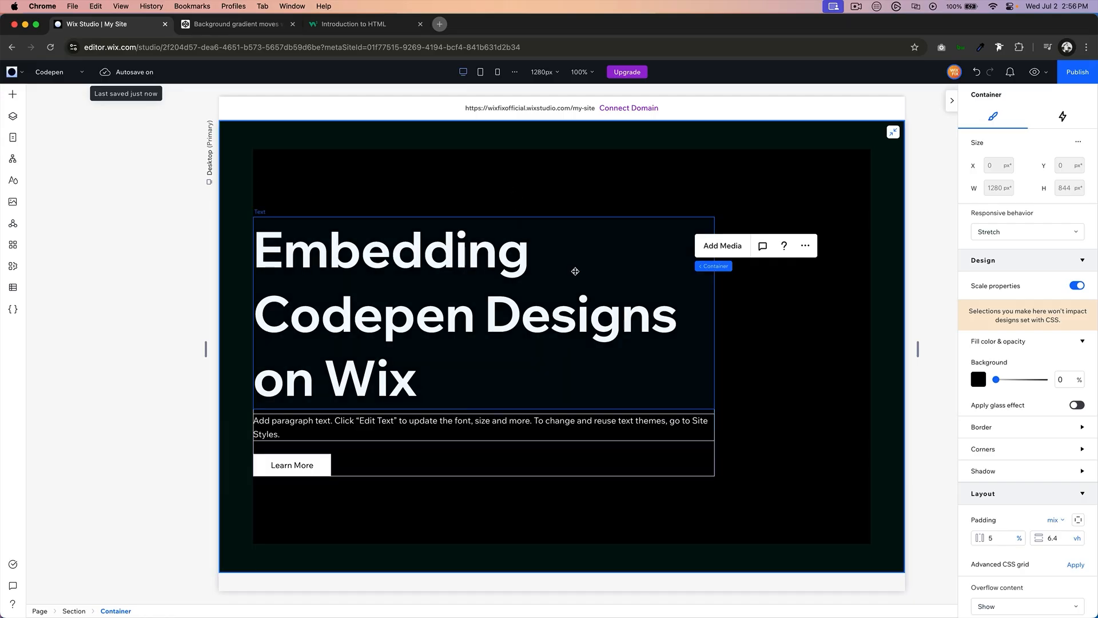
click(211, 25)
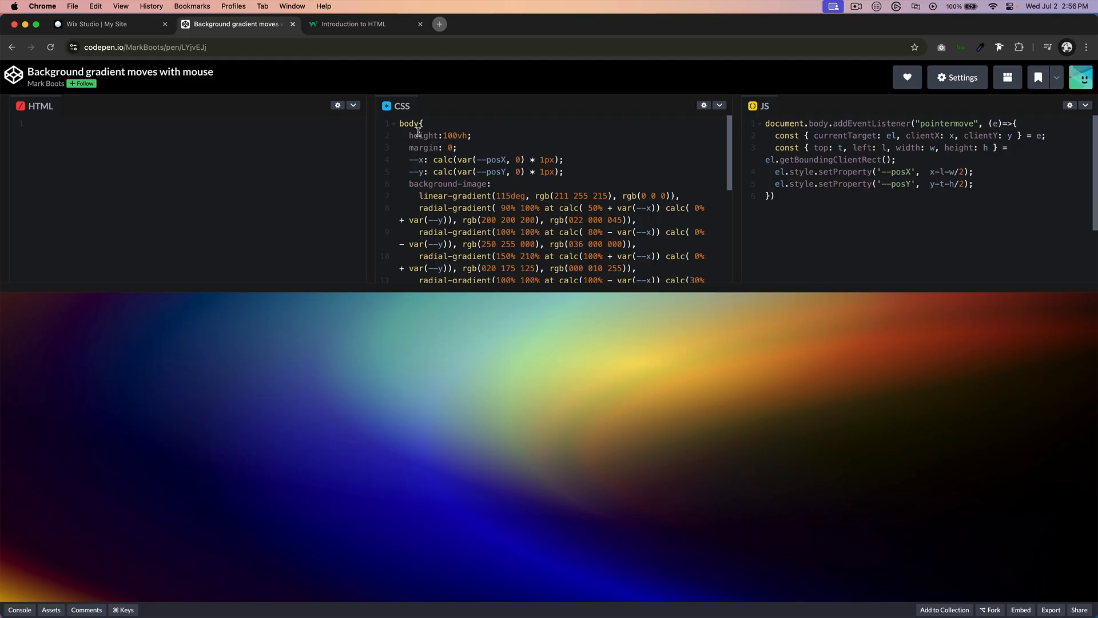
Step: Copy the W3Schools simple HTML document example from <html> through </html> and paste it into the blank note in Notes
click(350, 26)
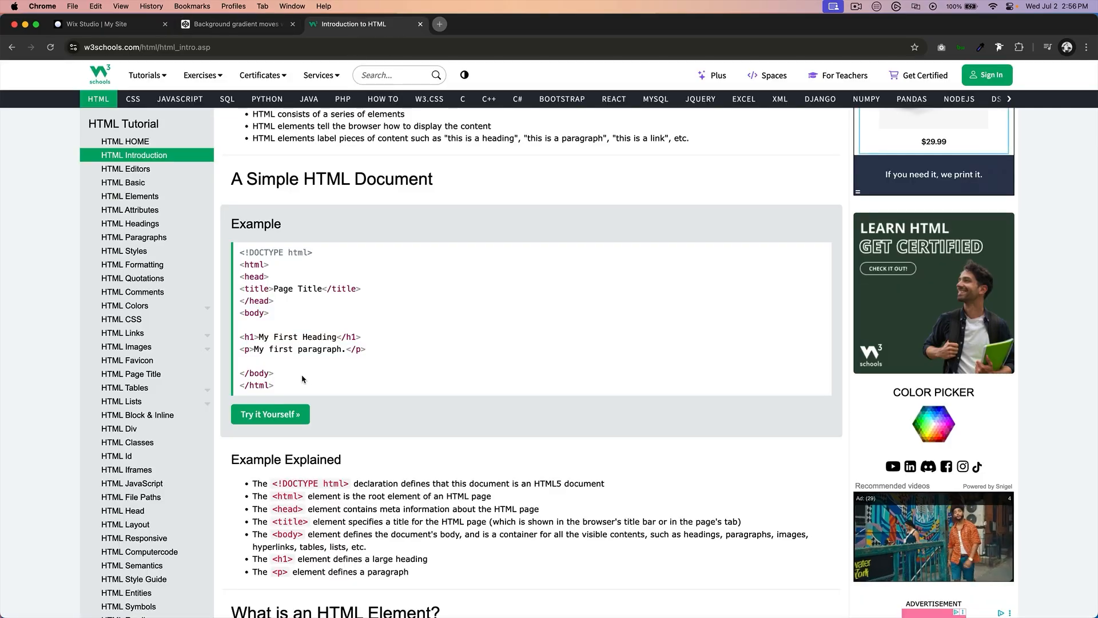
drag(285, 388, 240, 265)
key(super+c)
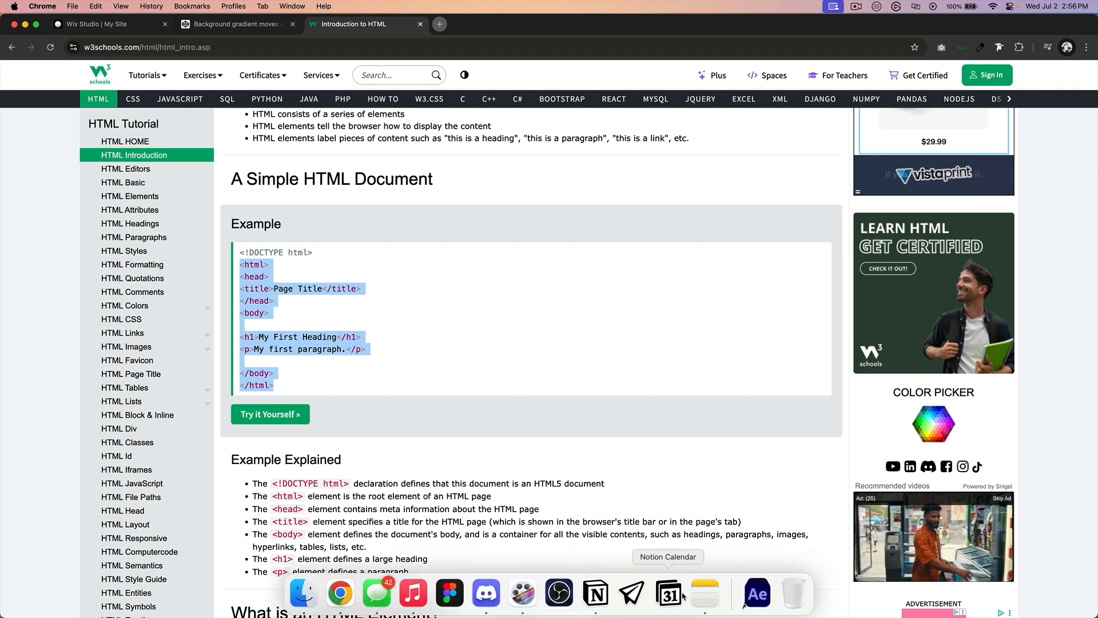
click(668, 589)
click(554, 249)
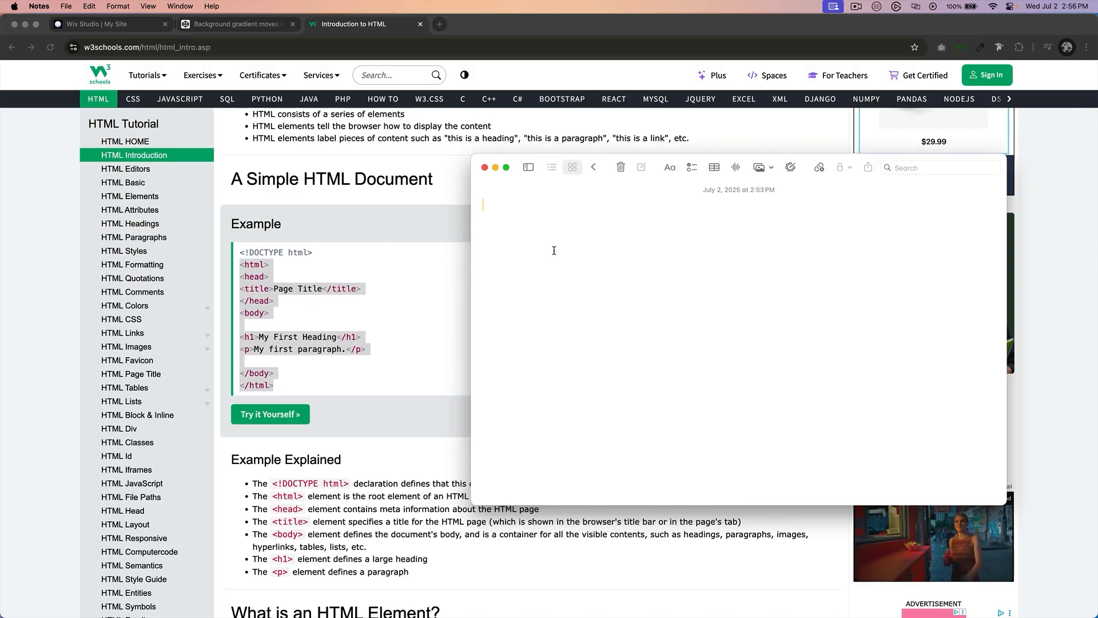
key(super+v)
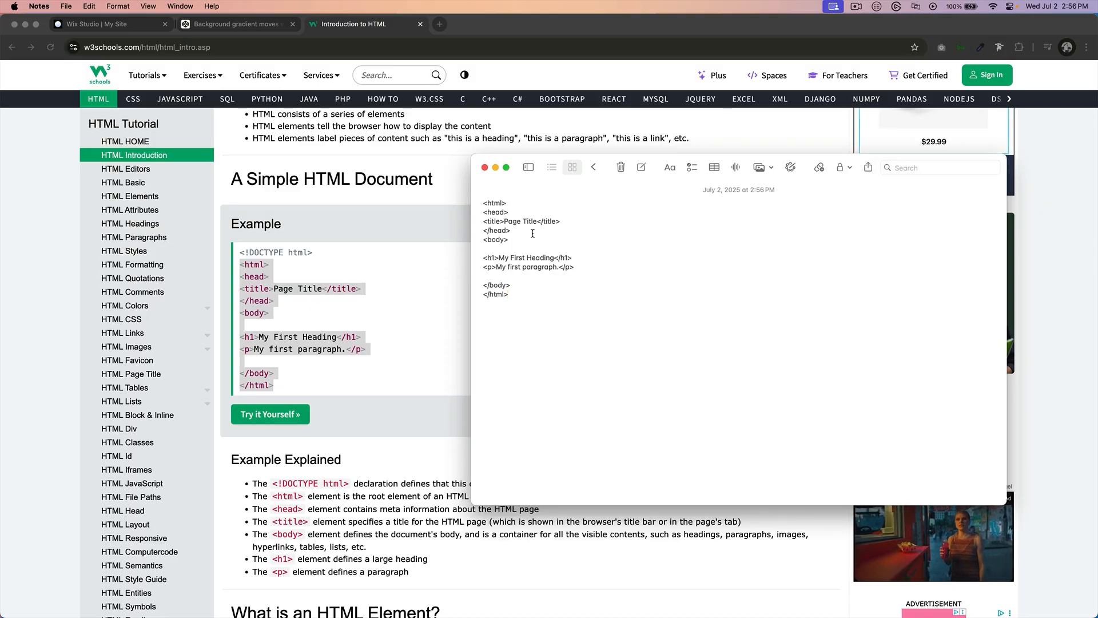
Step: Remove the title line from the head and the heading and paragraph lines from the body of the pasted HTML
drag(574, 222, 484, 222)
key(BackSpace)
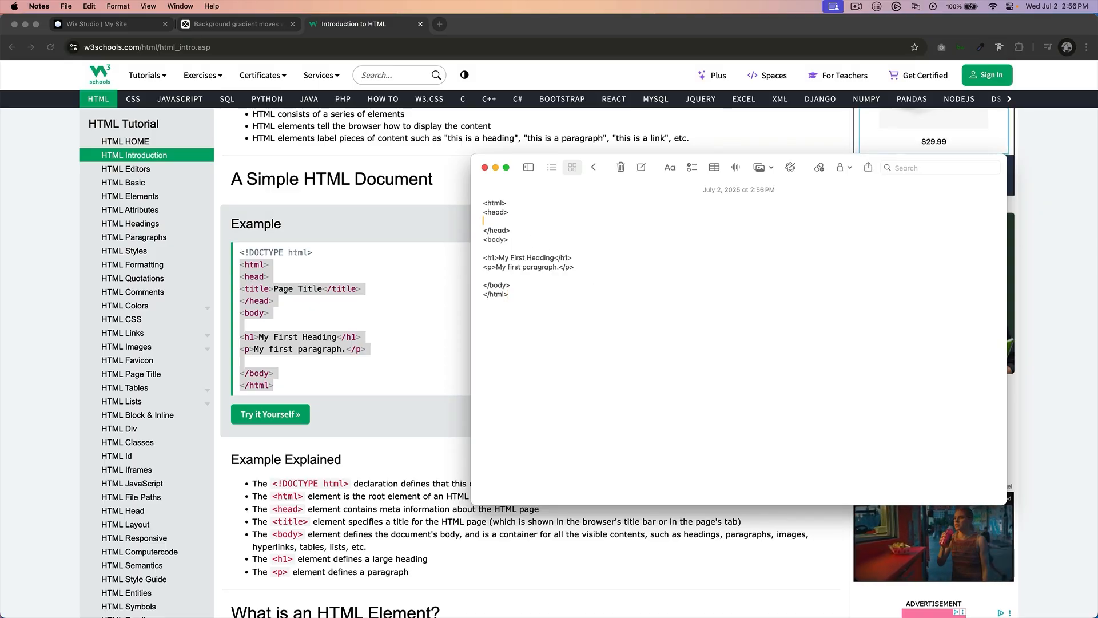
drag(575, 266, 483, 257)
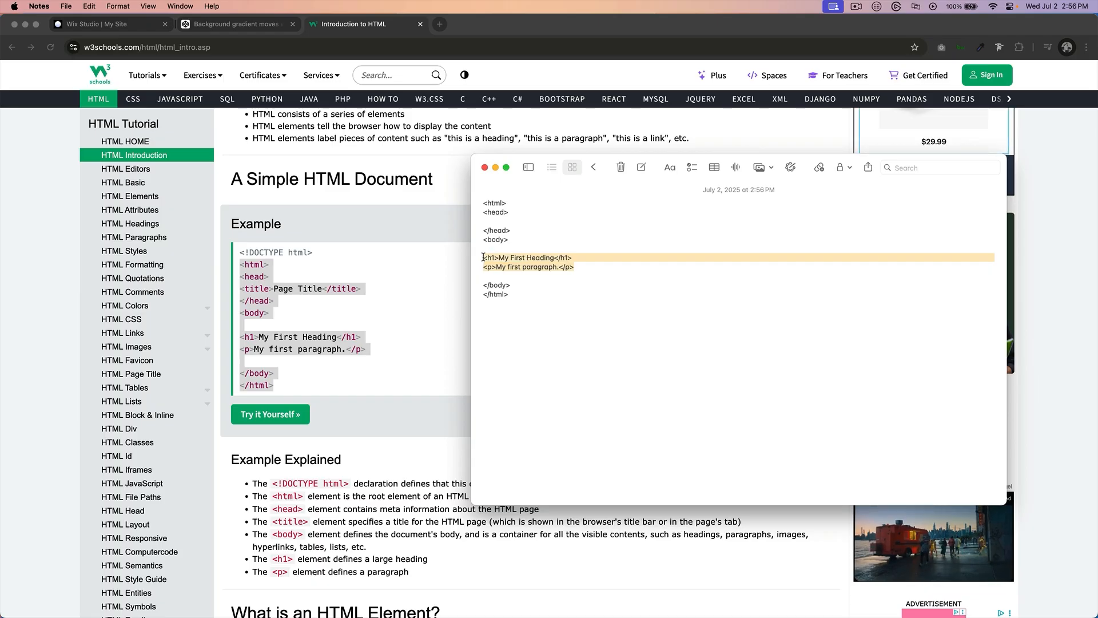
key(BackSpace)
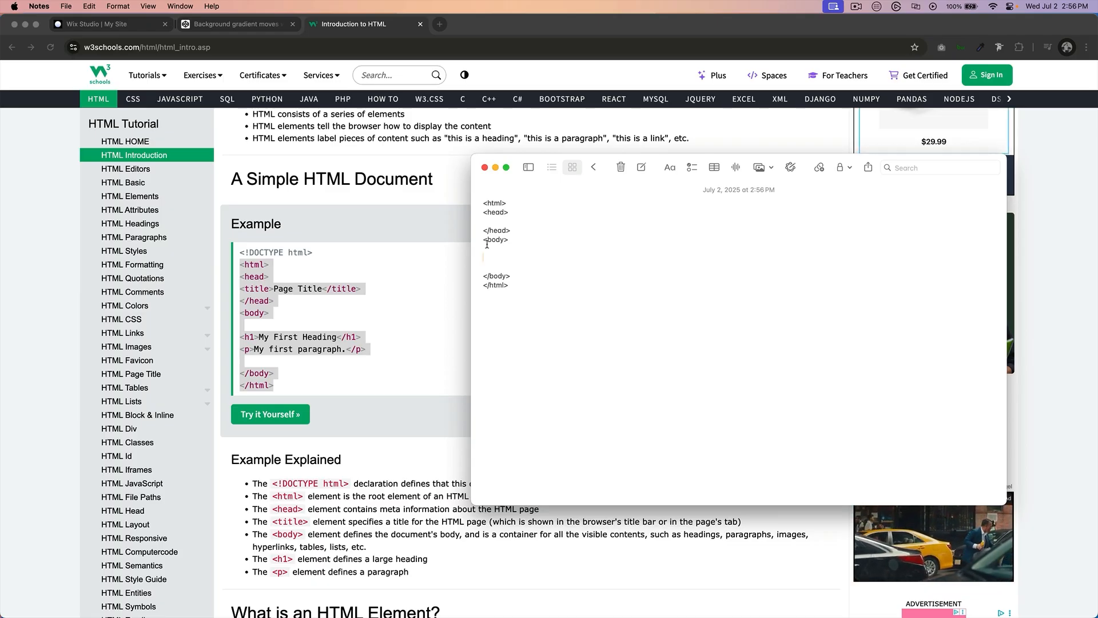
drag(492, 202, 506, 298)
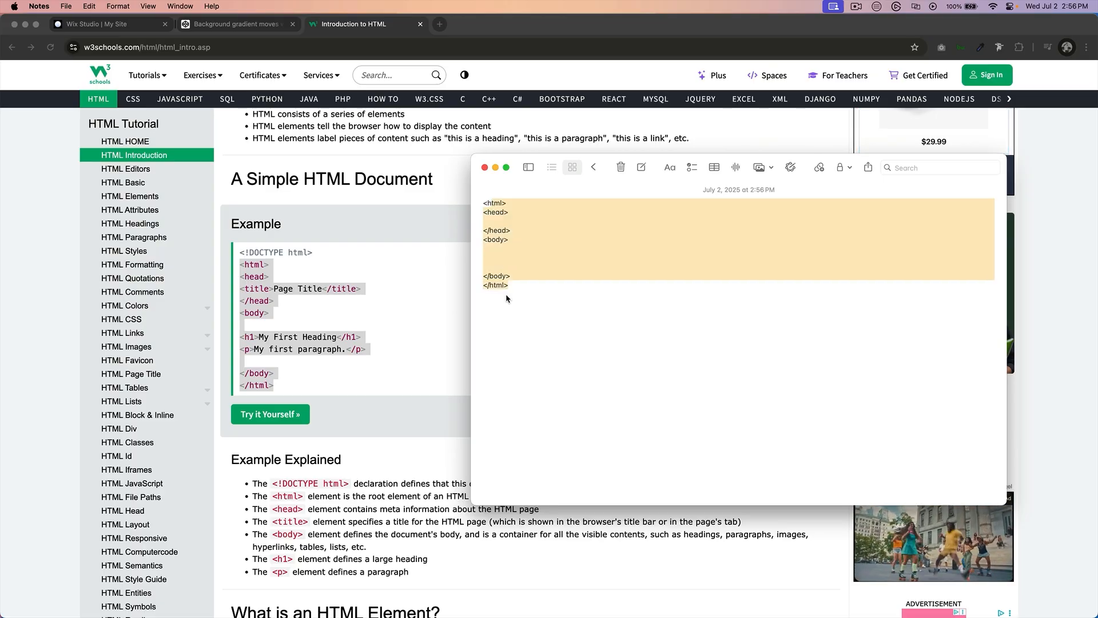
click(506, 222)
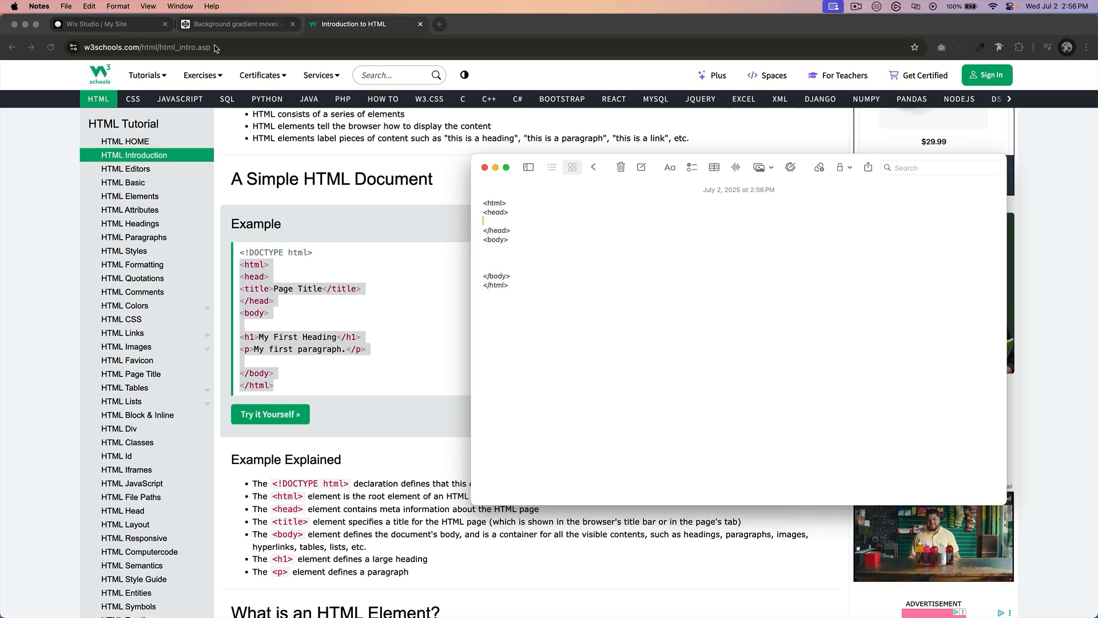
Step: Switch to the CodePen background gradient pen and copy its entire CSS code
click(236, 24)
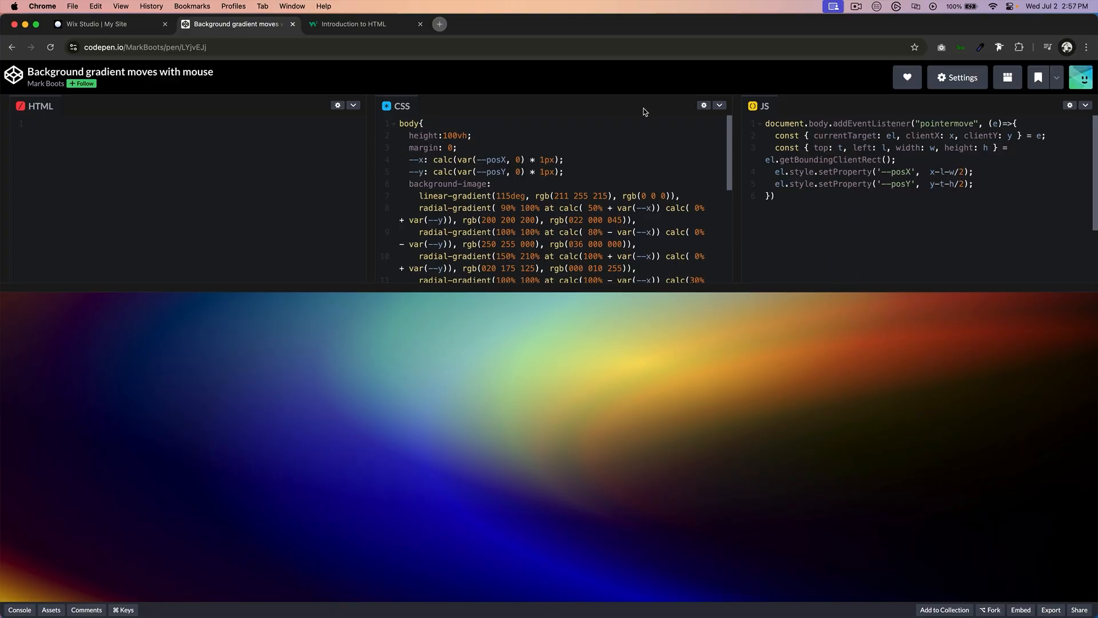
scroll(651, 166, down, 5)
scroll(650, 166, up, 5)
scroll(649, 233, down, 5)
click(419, 230)
drag(418, 230, 379, 88)
key(super+c)
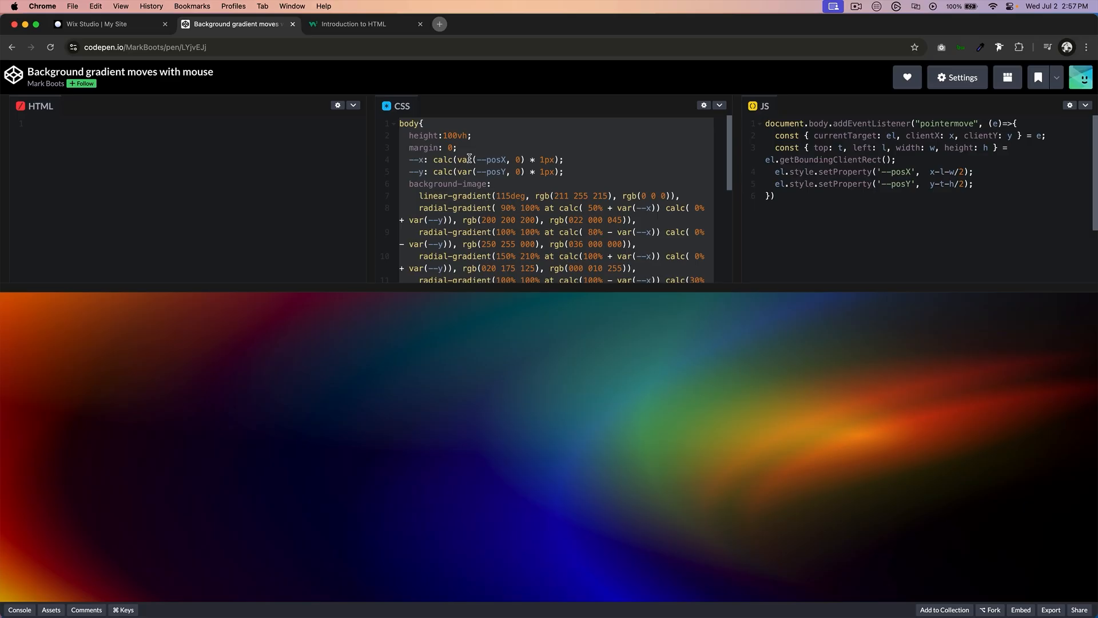
Step: In the Notes document, add <style> and </style> tags inside the head and paste the copied CSS between them
key(ctrl+Up)
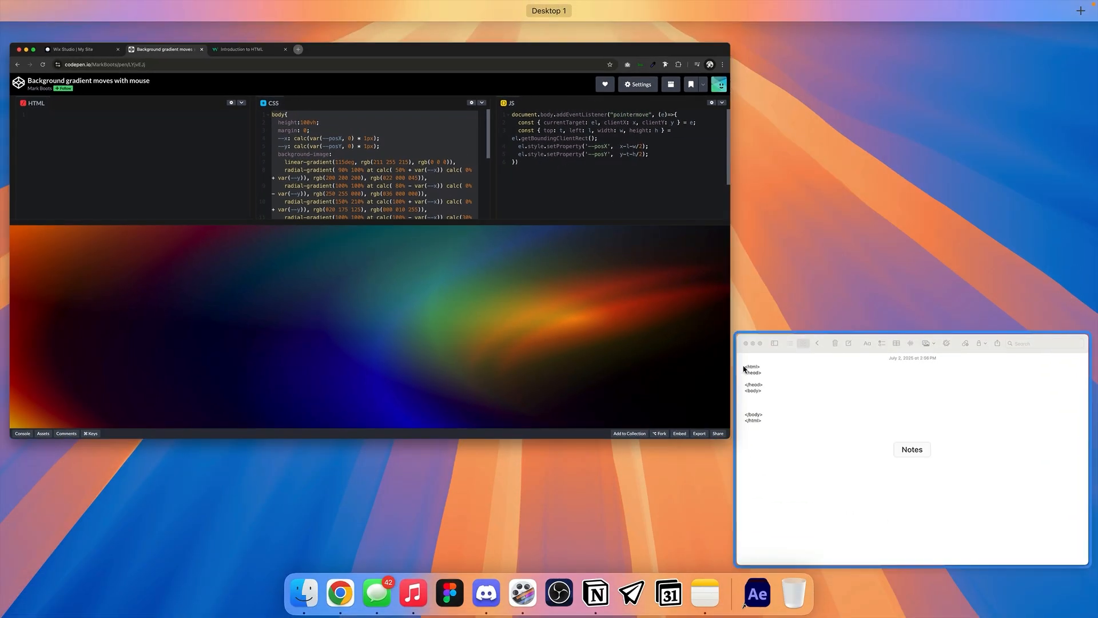
click(787, 389)
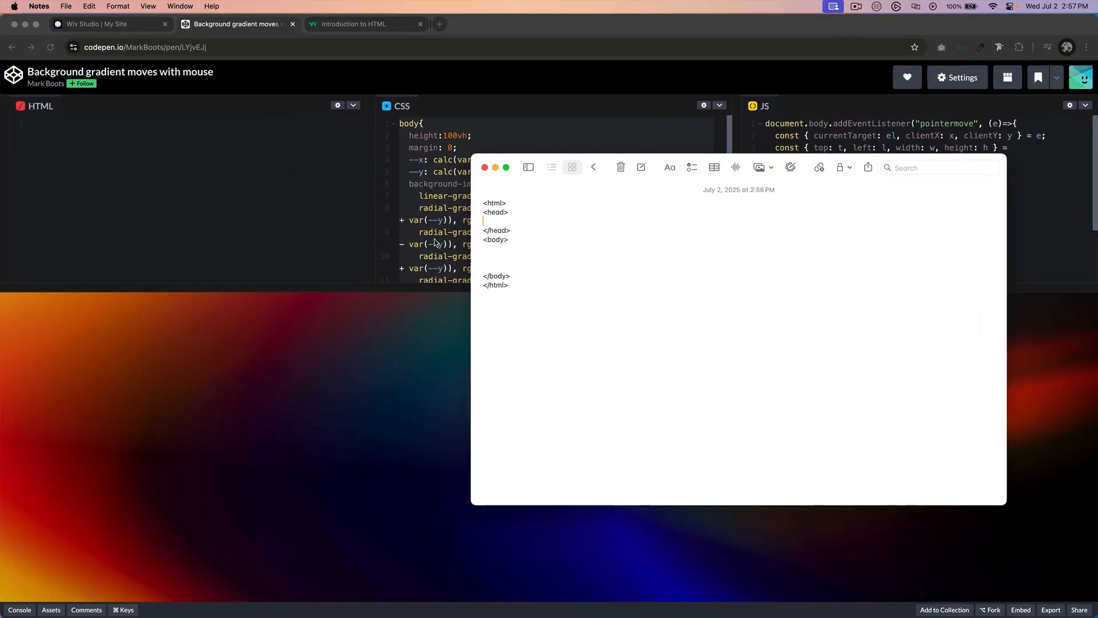
text(sty)
key(Return)
key(Return)
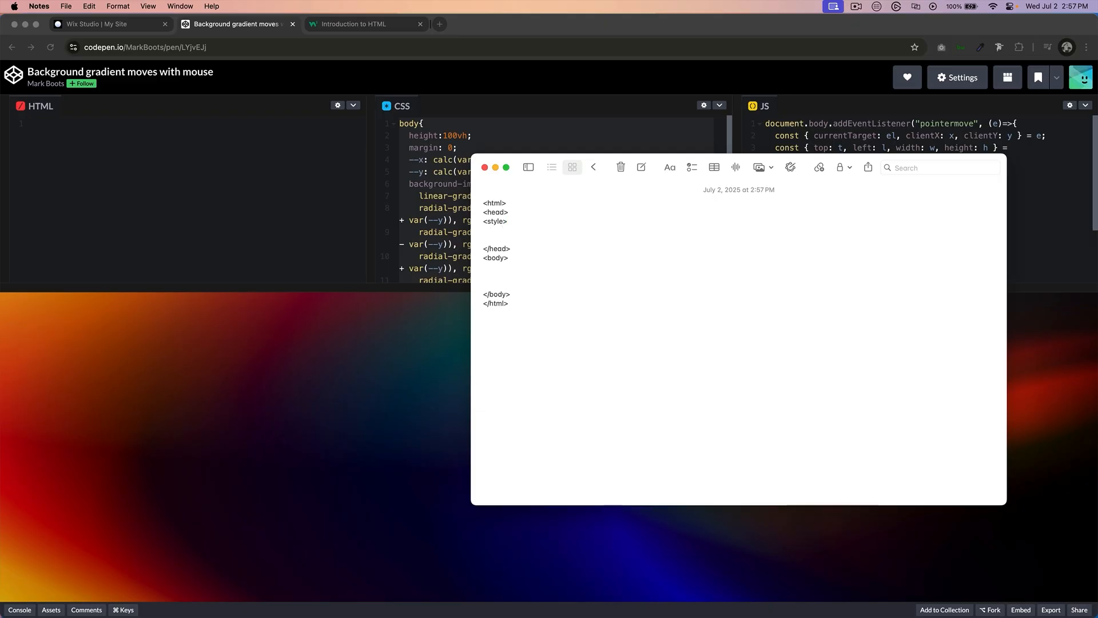
text(<)
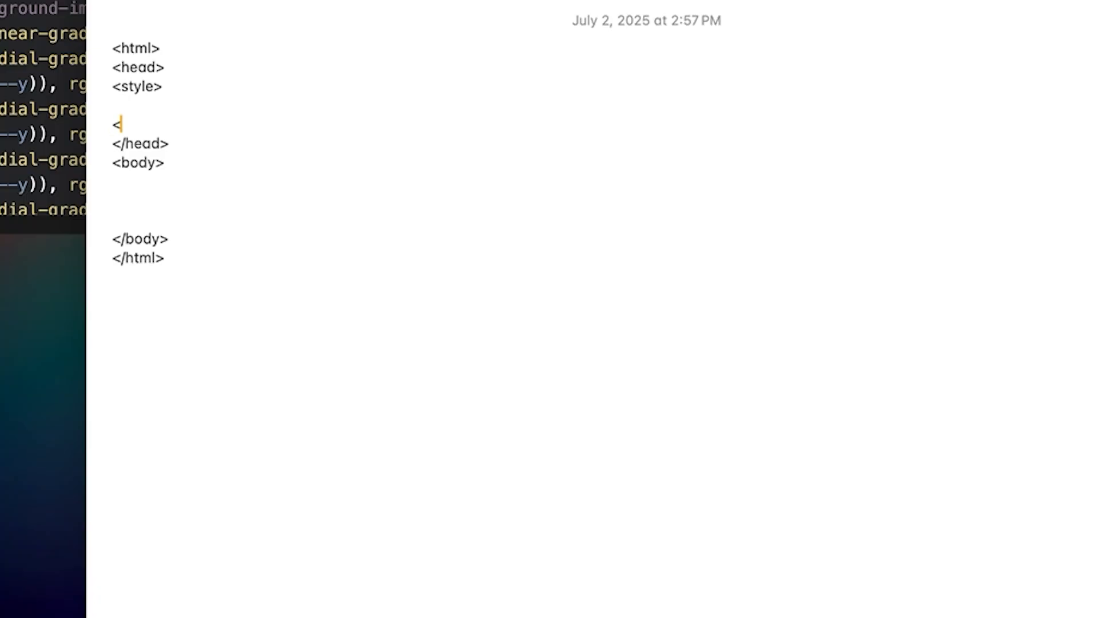
text(/style>)
click(113, 105)
key(super+v)
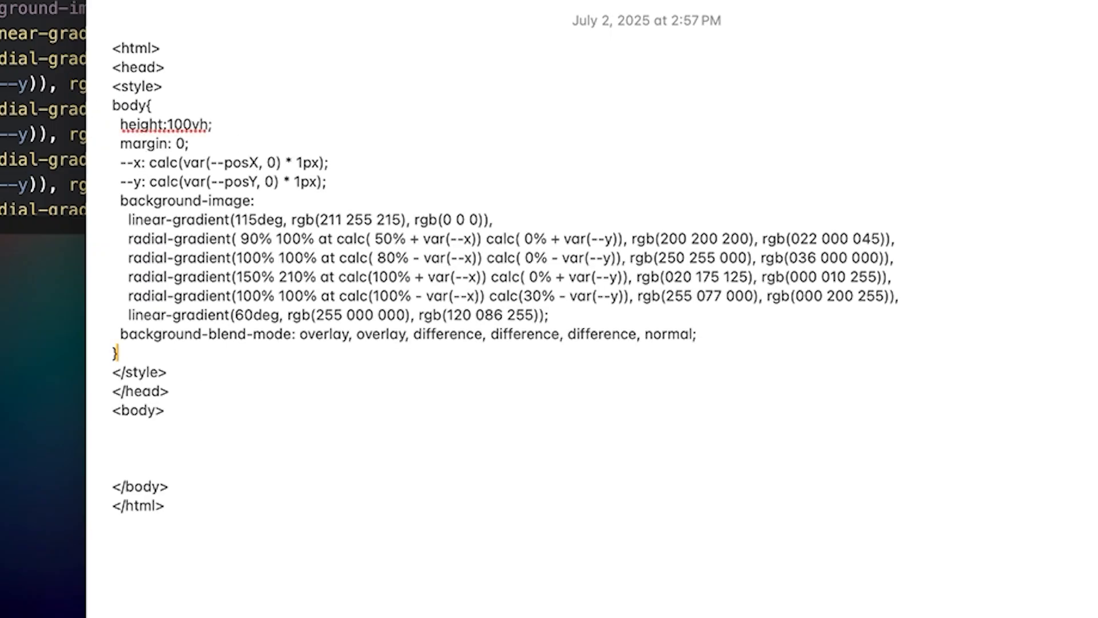
Step: Add opening <script> and closing </script> tags on separate lines just before the closing body tag
click(157, 468)
text(,script>)
key(alt+Left)
key(BackSpace)
text(<)
key(super+Right)
key(Return)
key(Return)
text(</scri)
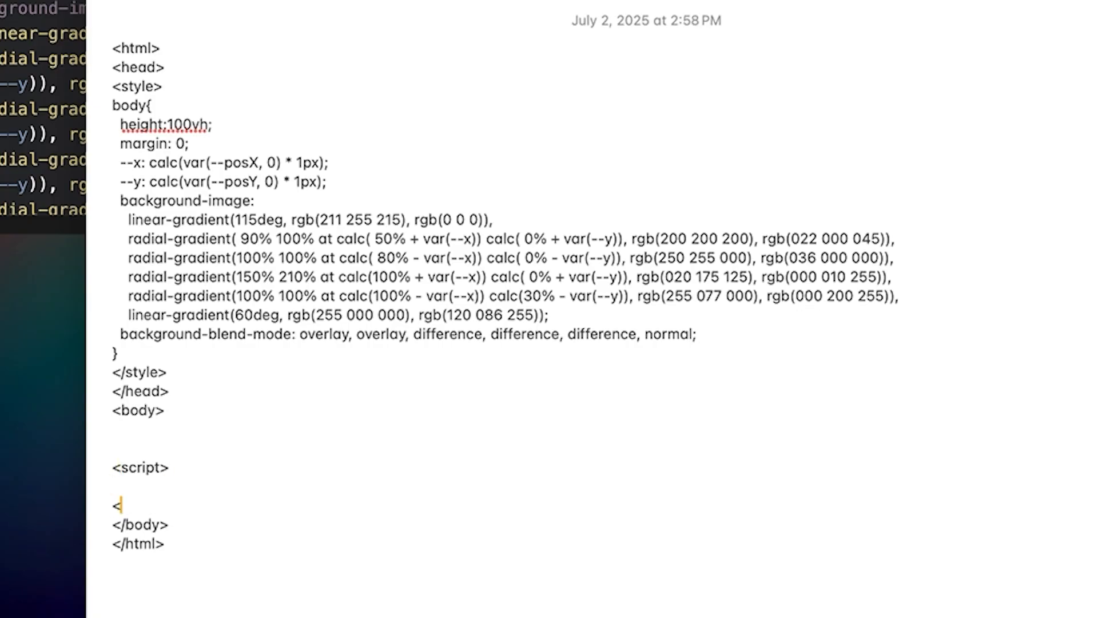
text(pt>)
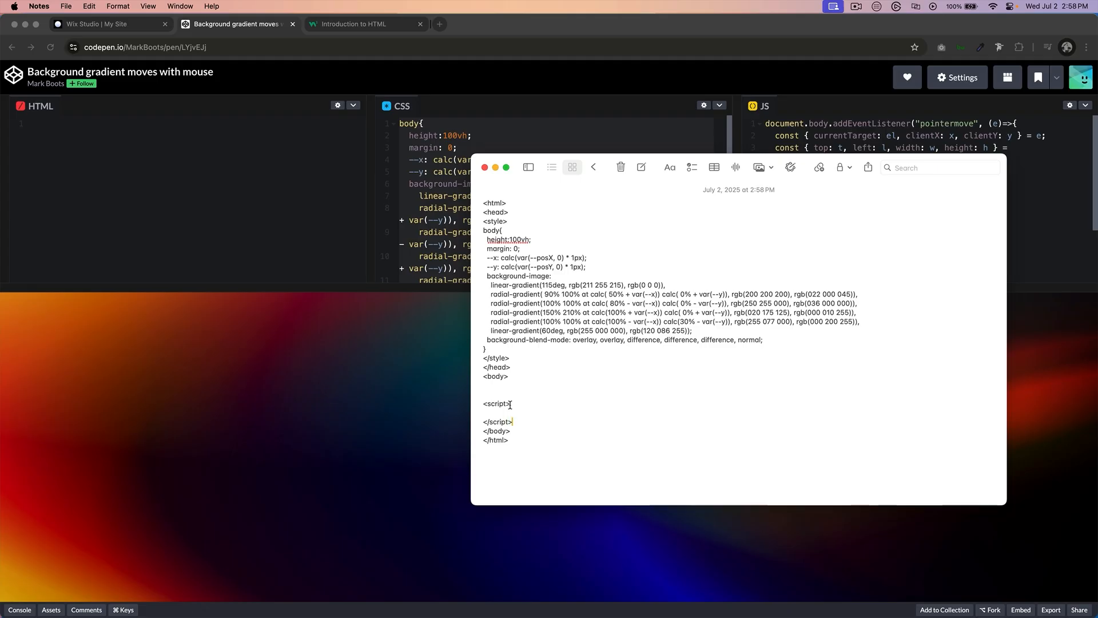
Step: Copy the pen's entire JavaScript code from CodePen and paste it between the script tags in the note
click(1019, 137)
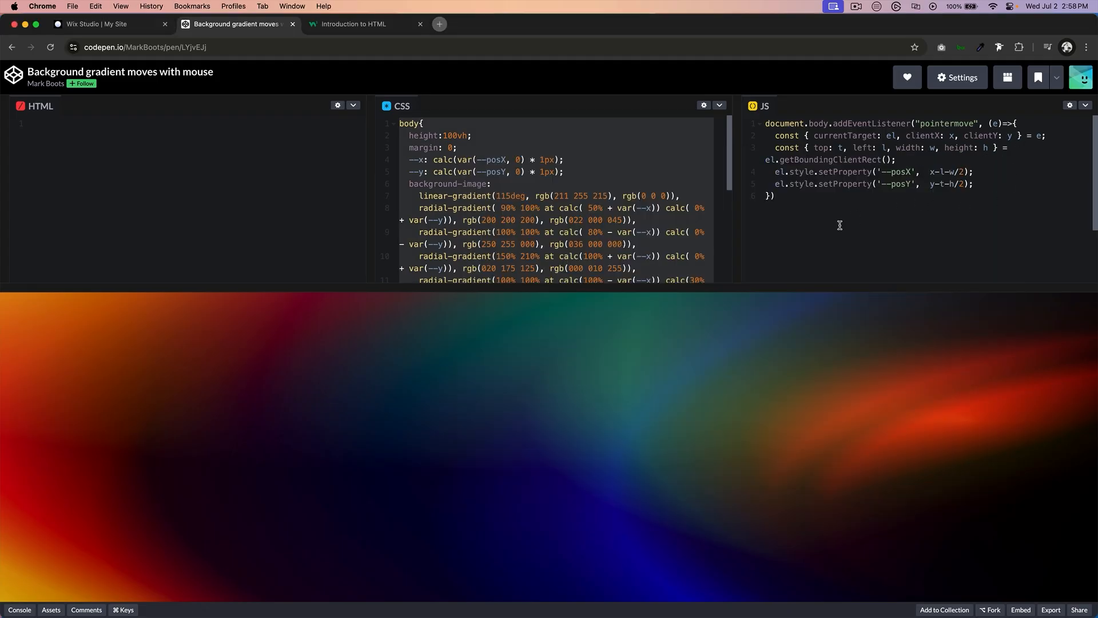
drag(791, 210, 766, 127)
key(super+c)
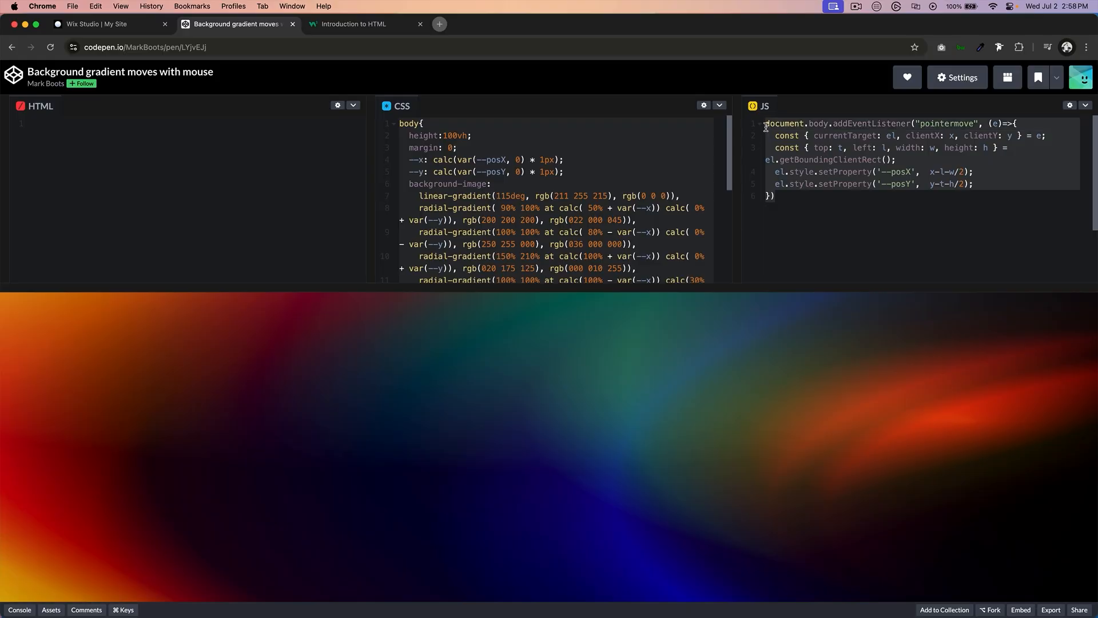
key(ctrl+Up)
click(845, 429)
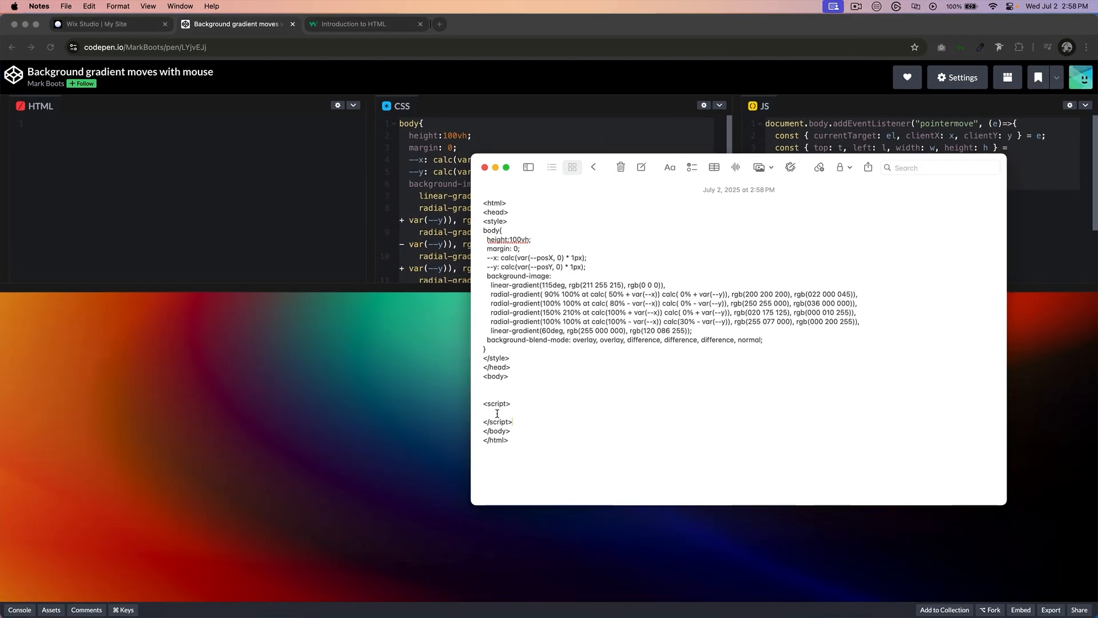
click(497, 413)
key(super+v)
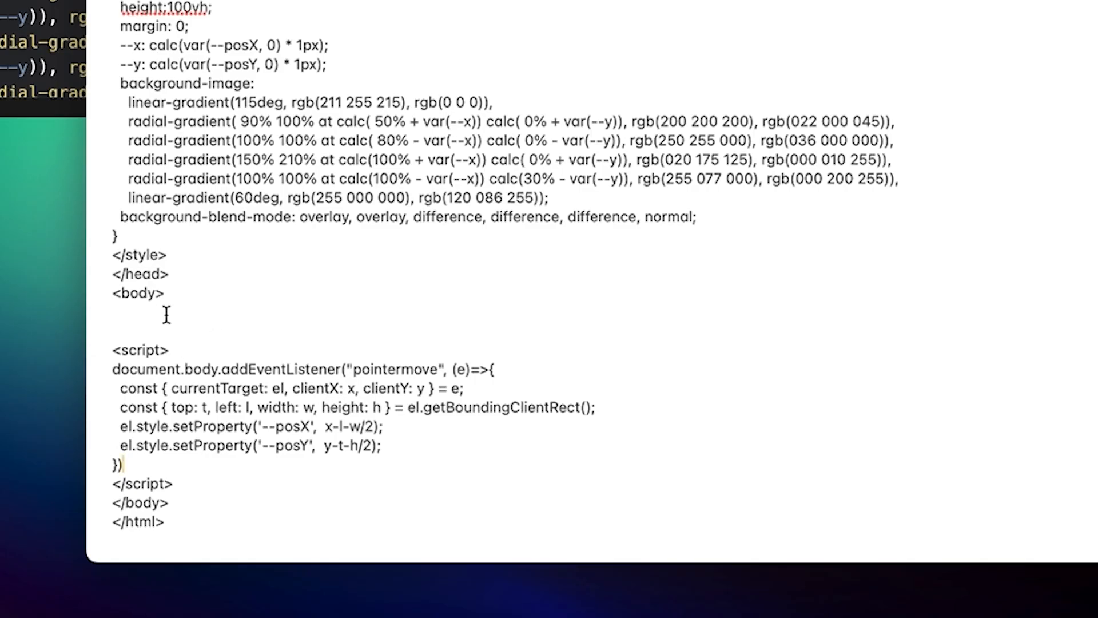
Step: Delete one spare blank line above the script tag and copy all of the note's HTML code
click(157, 328)
key(BackSpace)
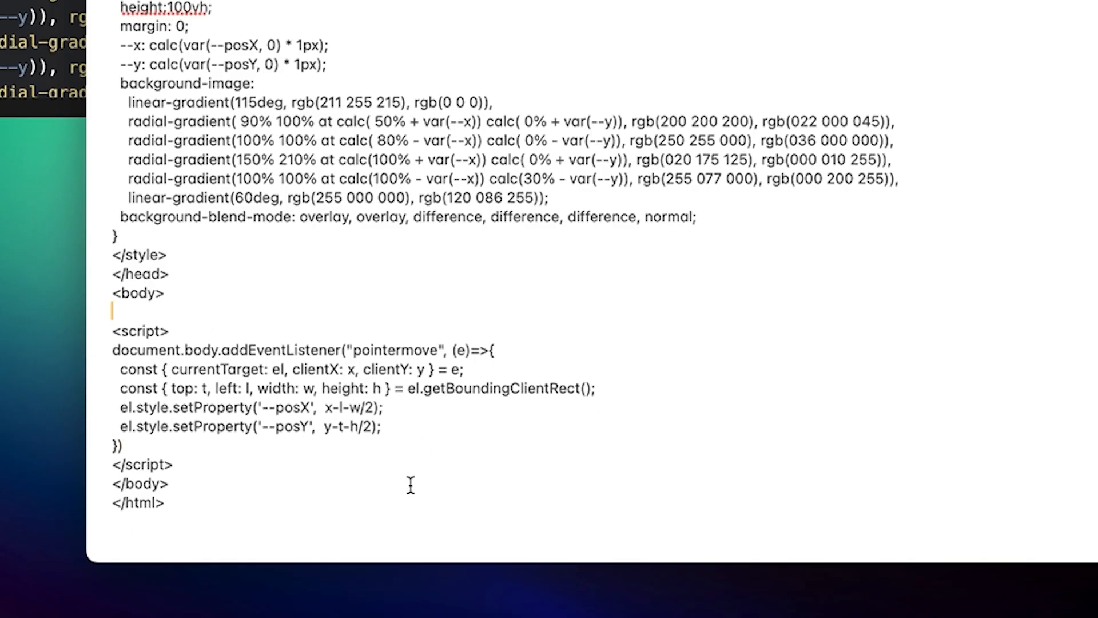
click(228, 502)
key(super+a)
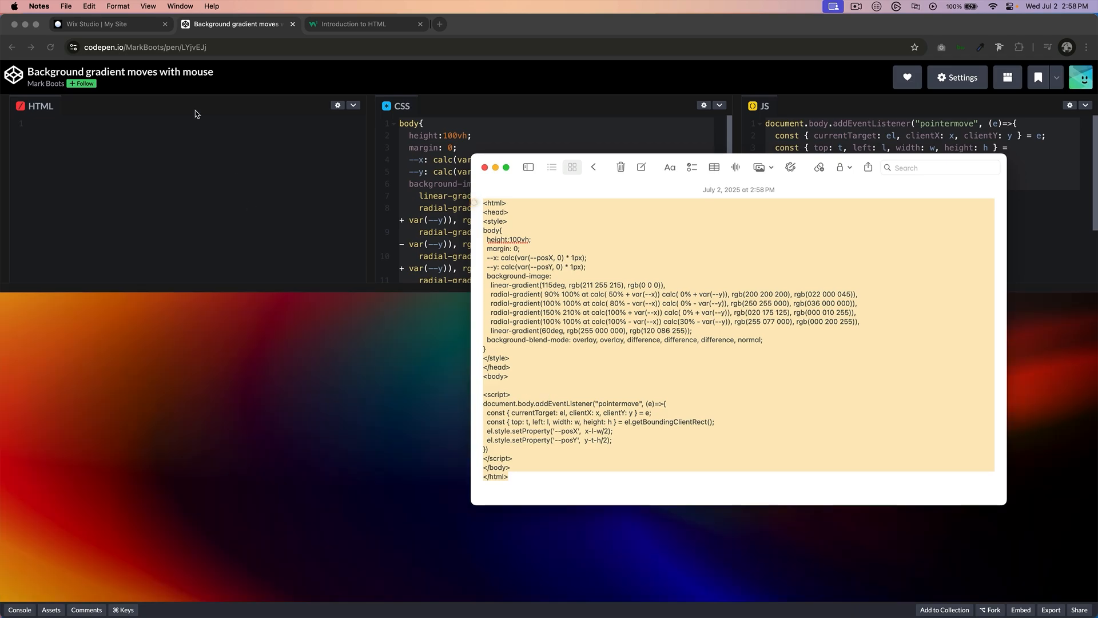
Step: Switch to Wix Studio, add an IFrame element to the page's main section and open its code entry
click(119, 27)
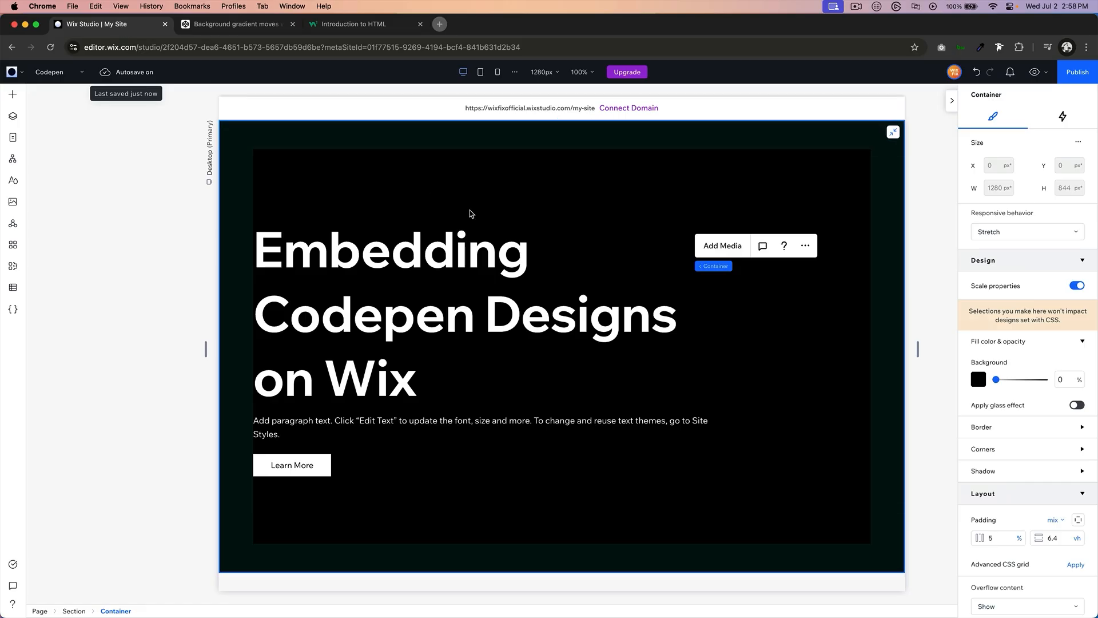
click(705, 268)
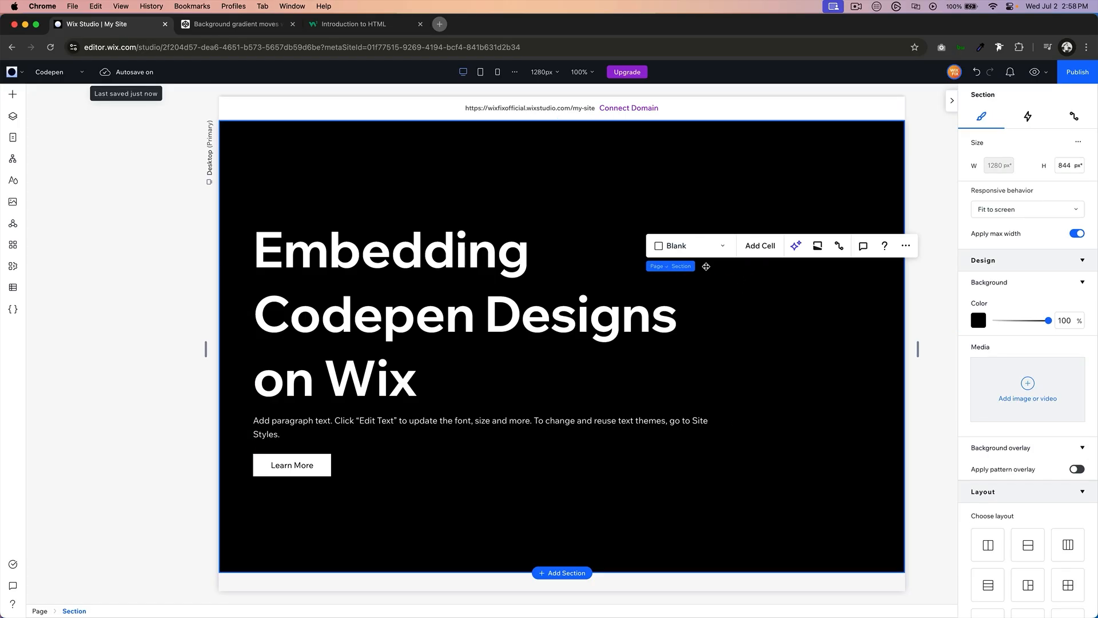
click(13, 95)
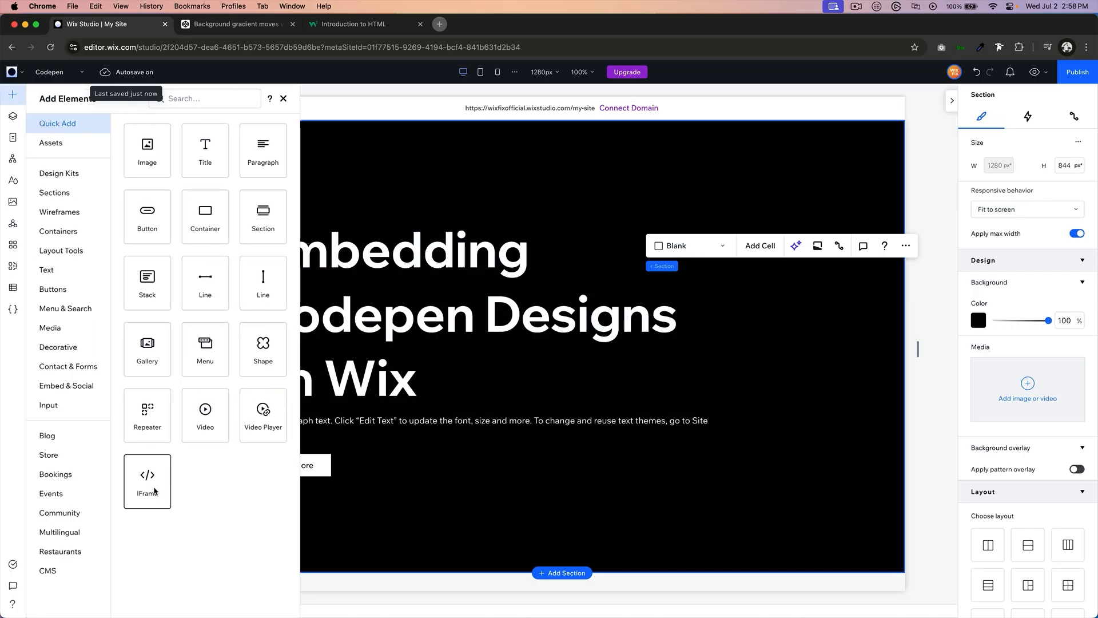
click(148, 480)
click(506, 269)
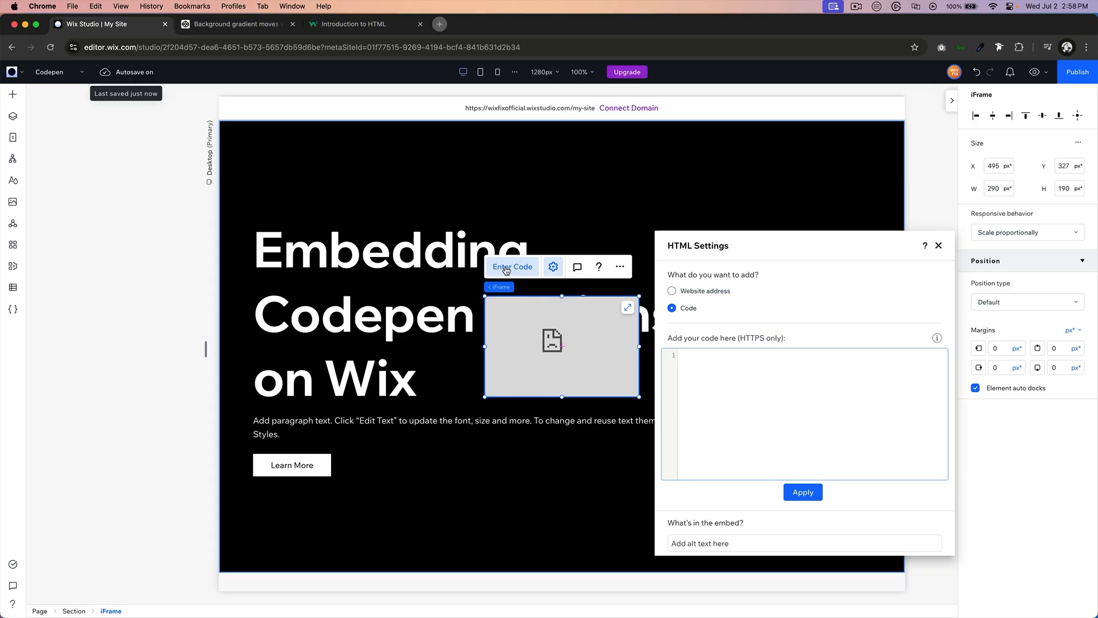
Step: Paste the copied HTML code into the iFrame, apply it and stretch the iFrame to fill the section
key(super+v)
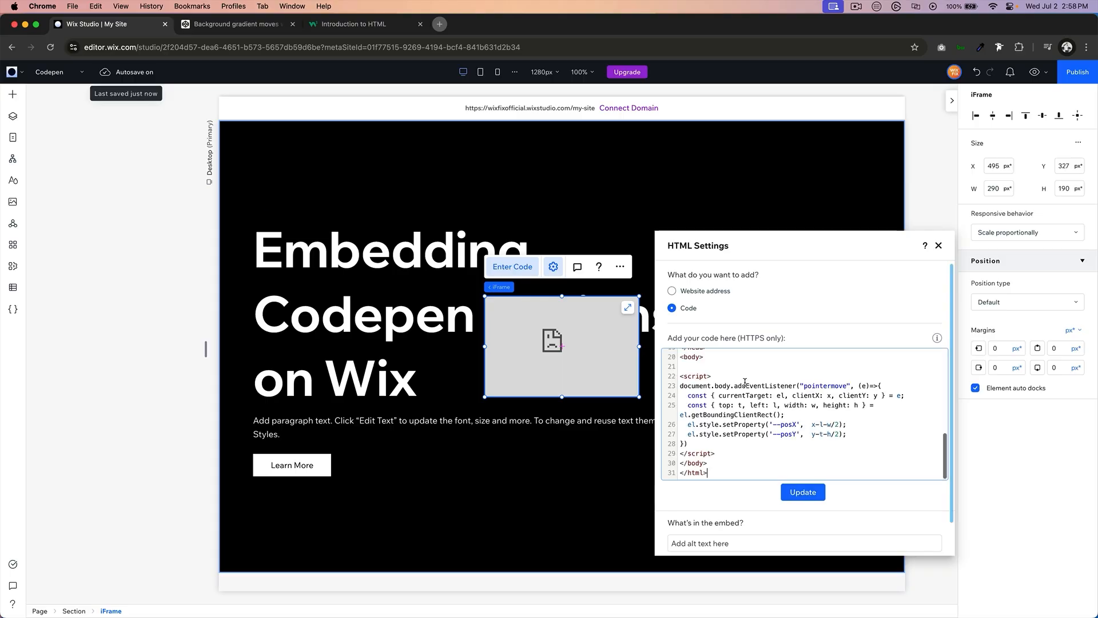
click(803, 493)
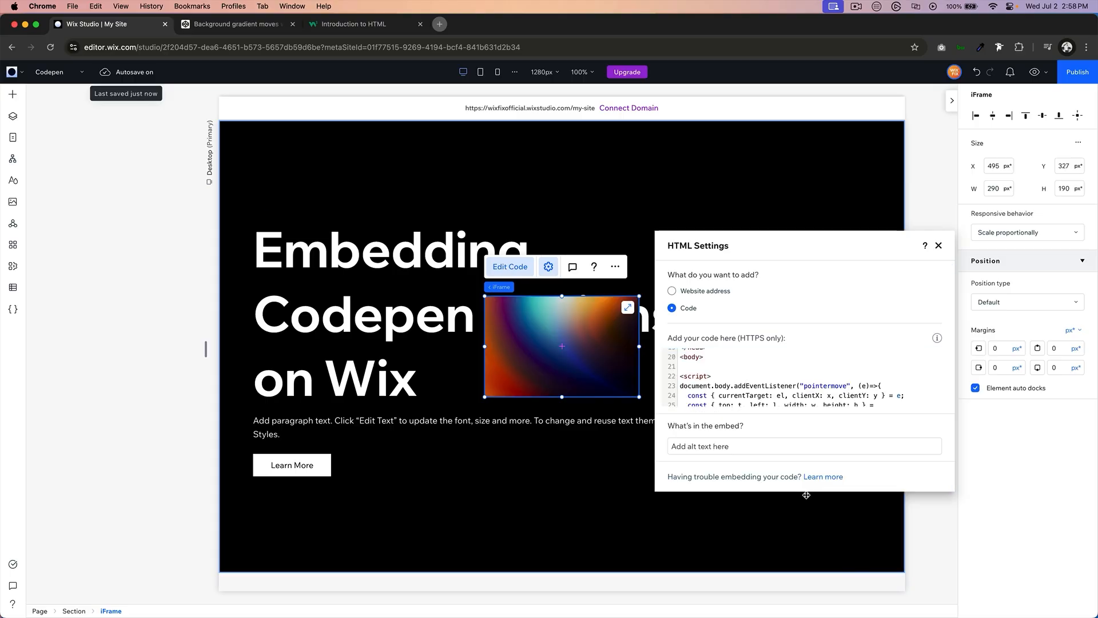
click(627, 307)
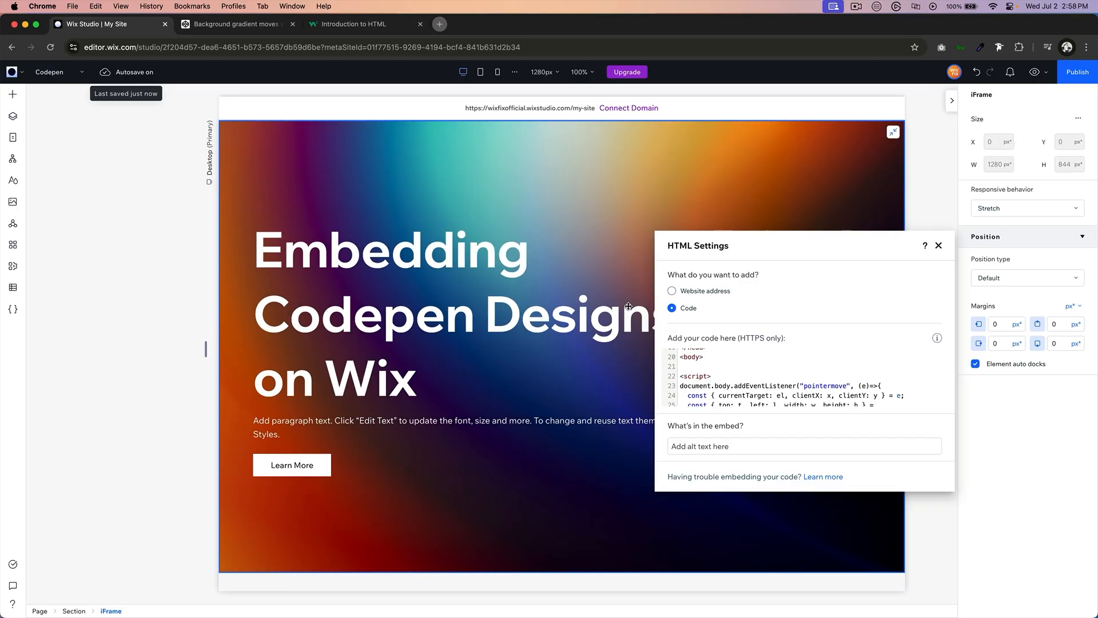
Step: Preview the site to check the embedded gradient background and return to editing
click(1035, 72)
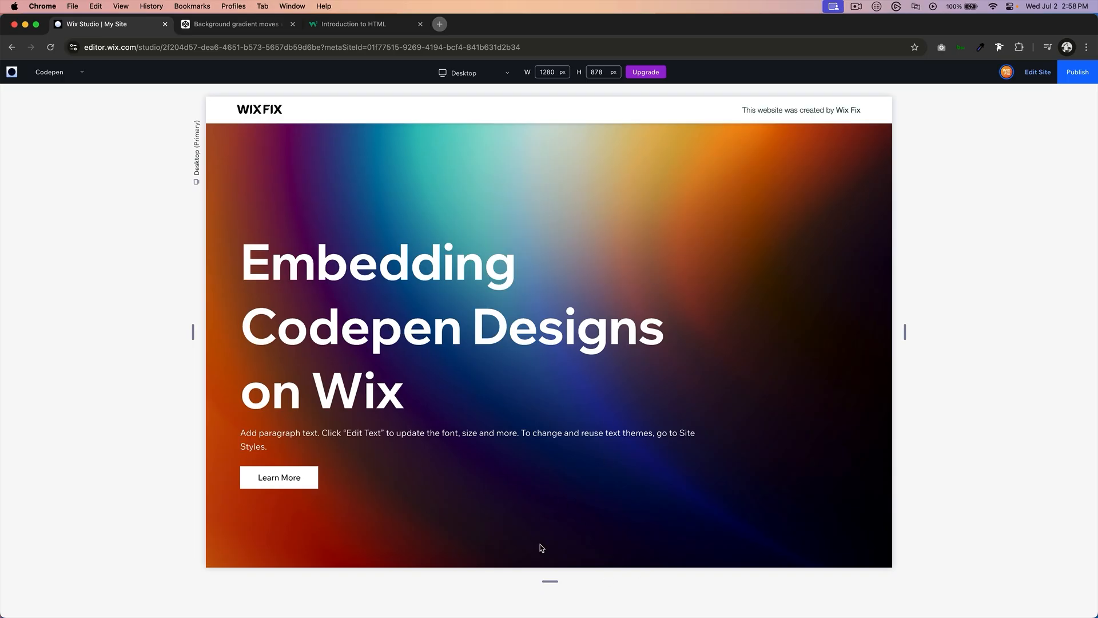
click(1036, 73)
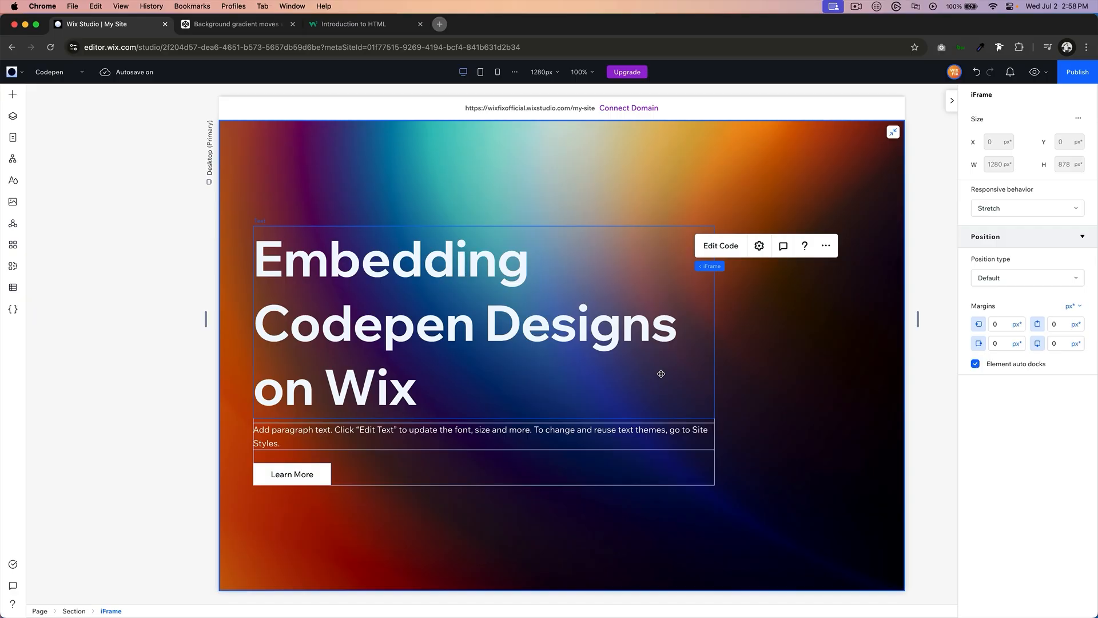
Step: Unstretch the iFrame and stretch it again to fill the section
click(892, 131)
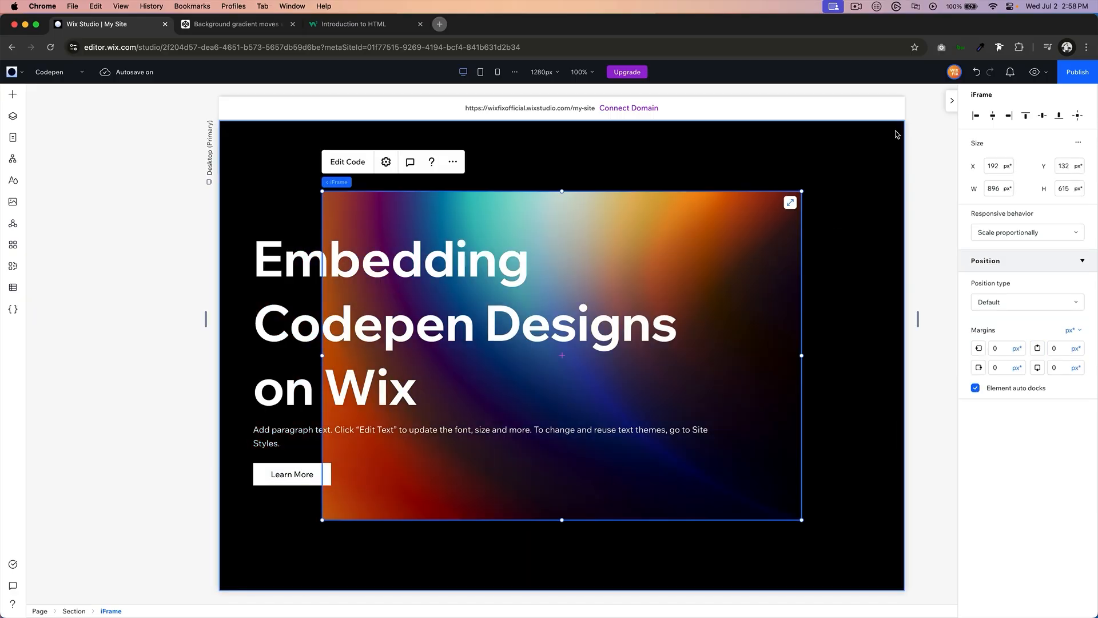
click(790, 203)
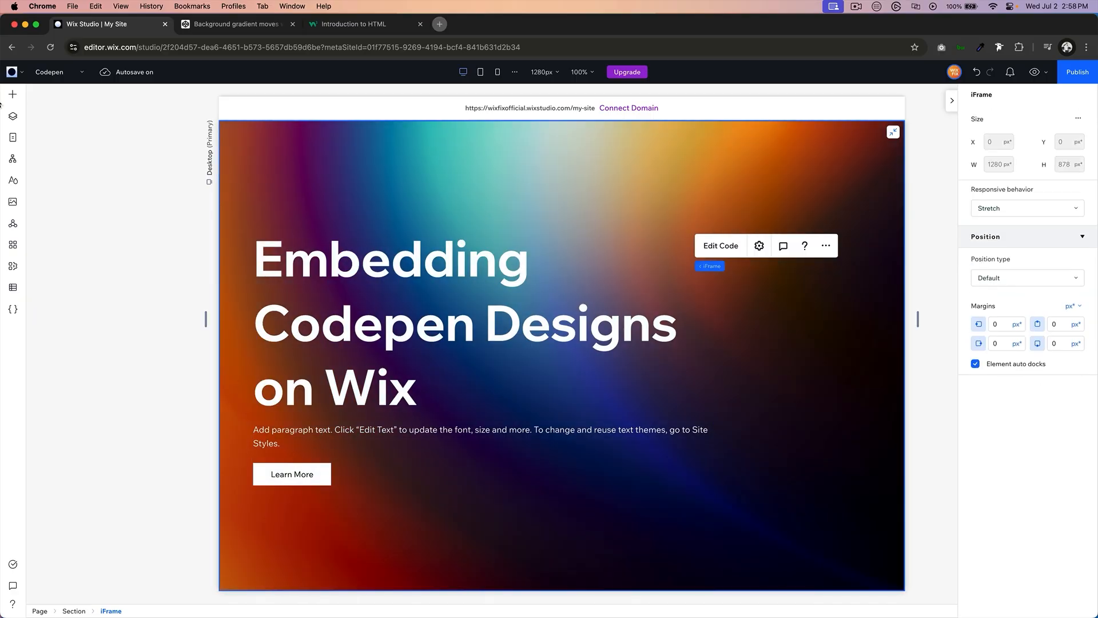
Step: Move the iFrame above the Container in the section's layer order, preview the site and return to editing
click(13, 116)
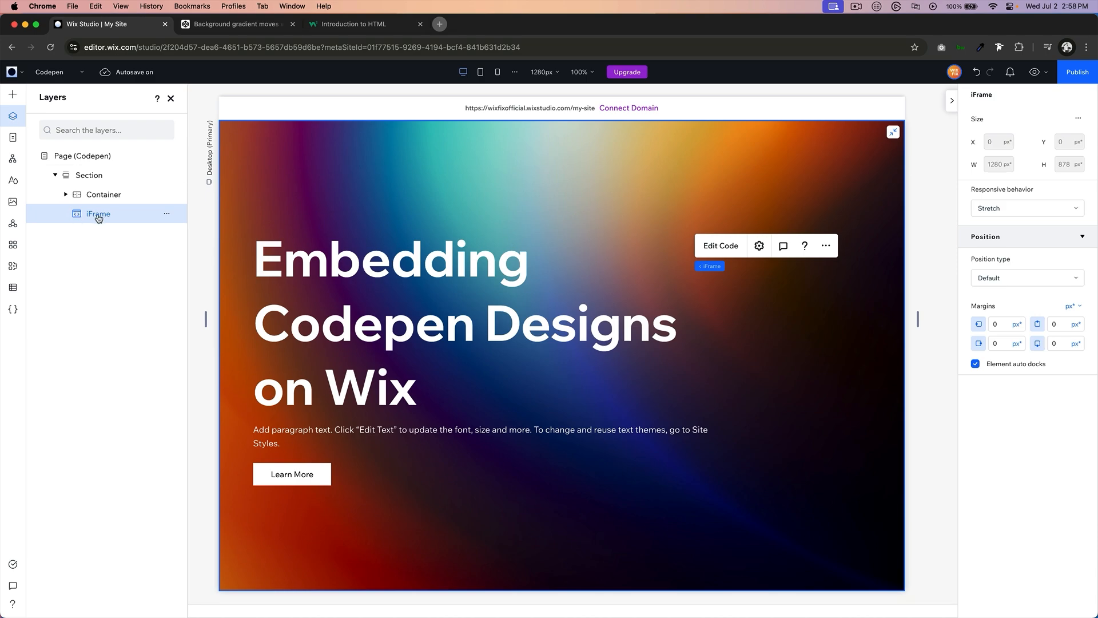
drag(98, 217, 100, 192)
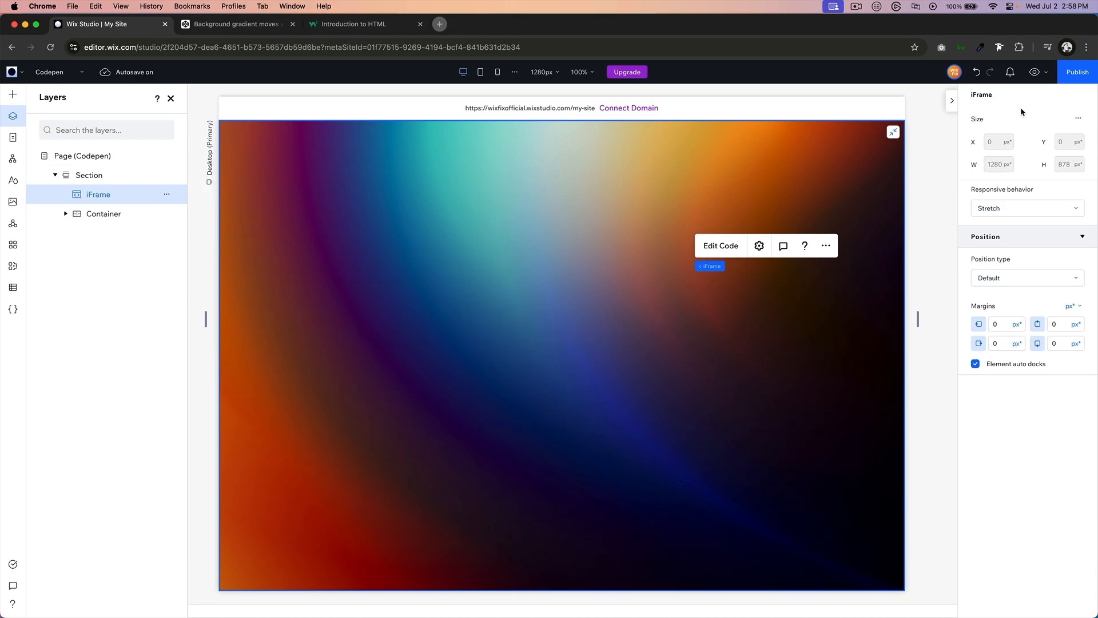
click(1035, 73)
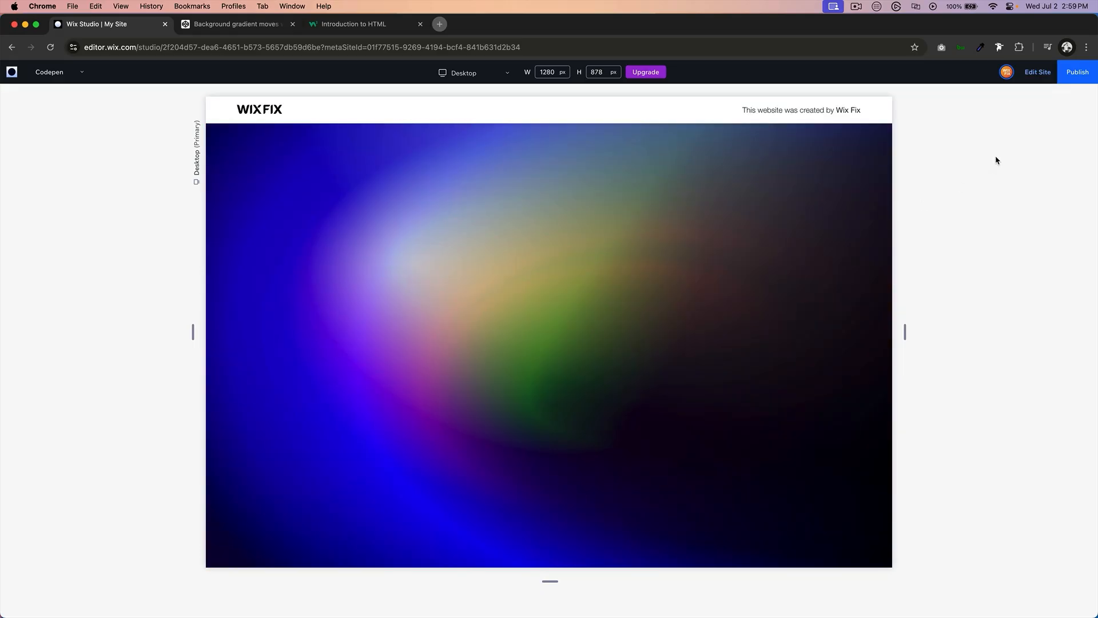
click(1038, 72)
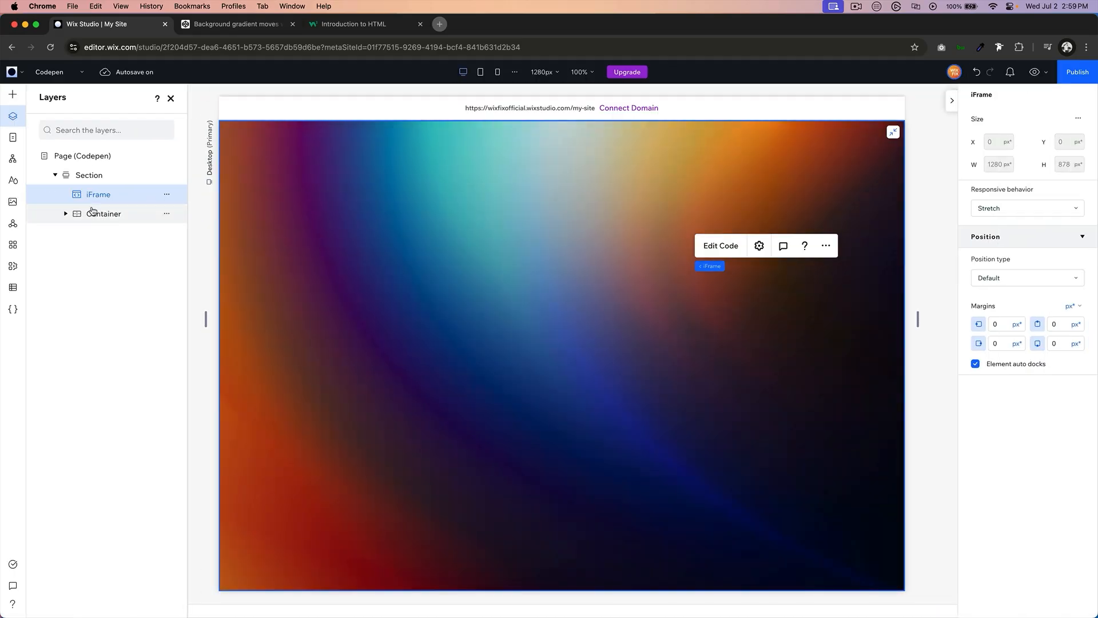
Step: Move the iFrame back below the Container in the layer order, repeating the swap once to compare both arrangements
drag(91, 199, 92, 233)
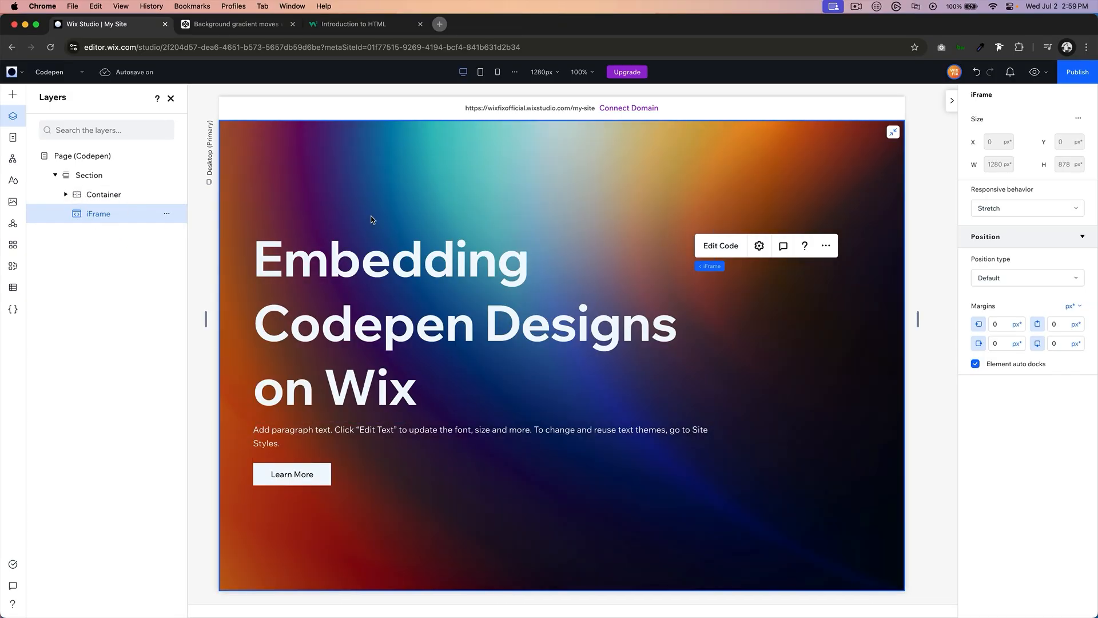
drag(93, 214, 93, 194)
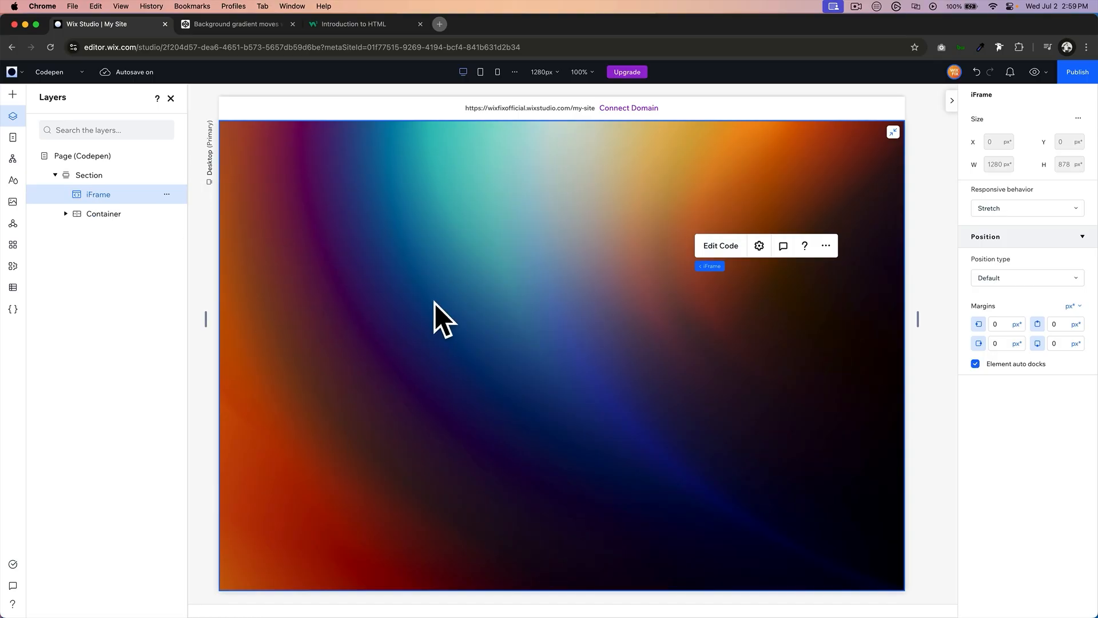
drag(96, 196, 97, 234)
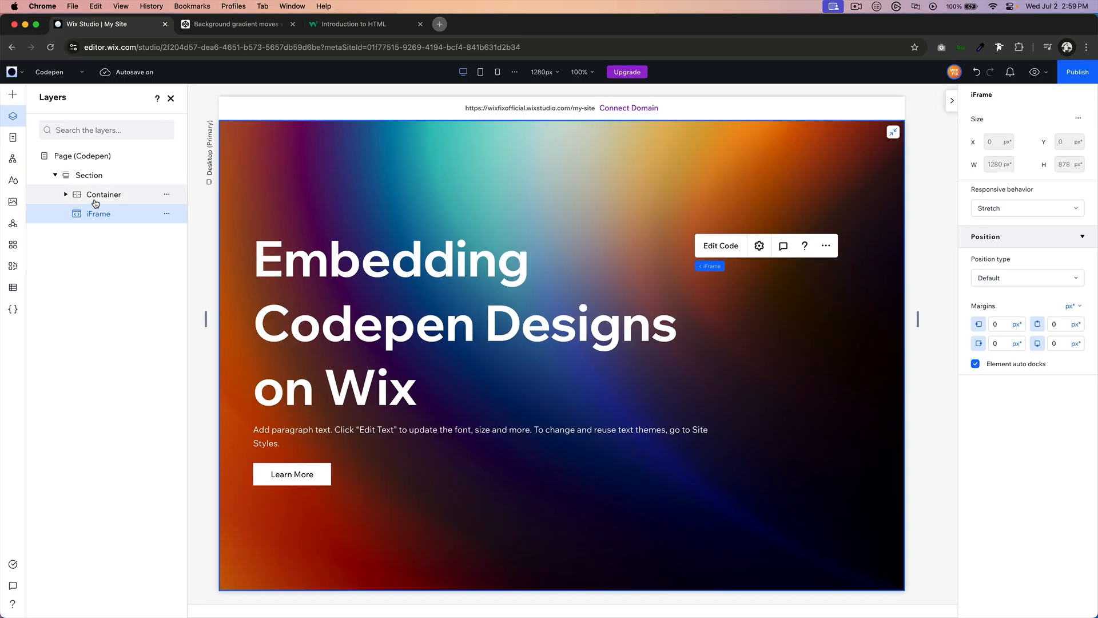
Step: Move the Stack out of the Container directly into the Section and delete the Container
click(67, 195)
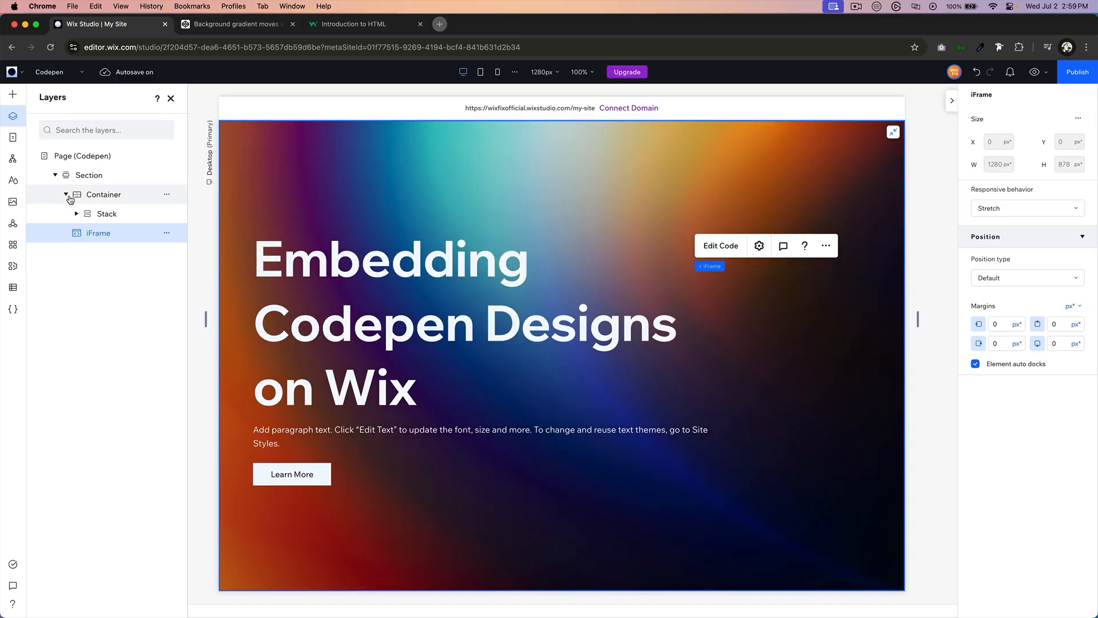
click(107, 216)
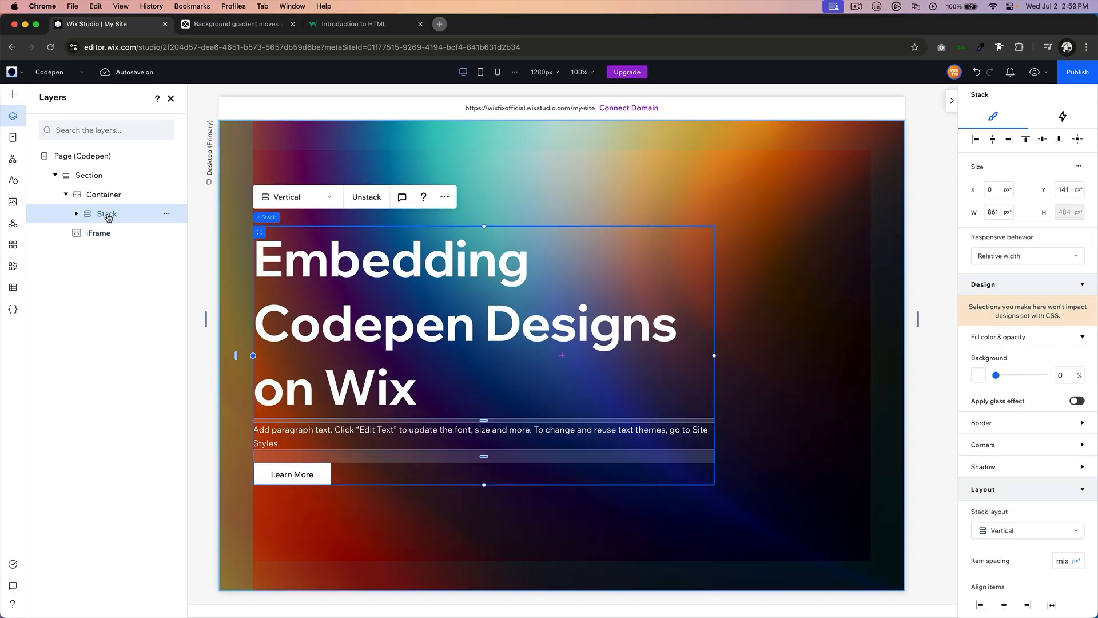
key(Delete)
click(94, 197)
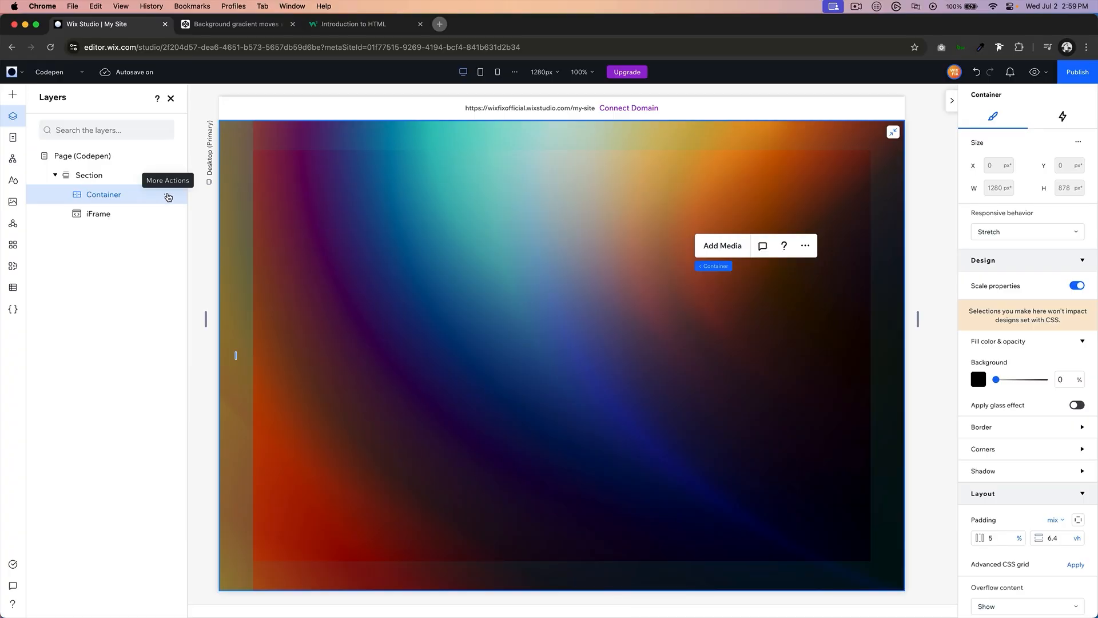
key(Delete)
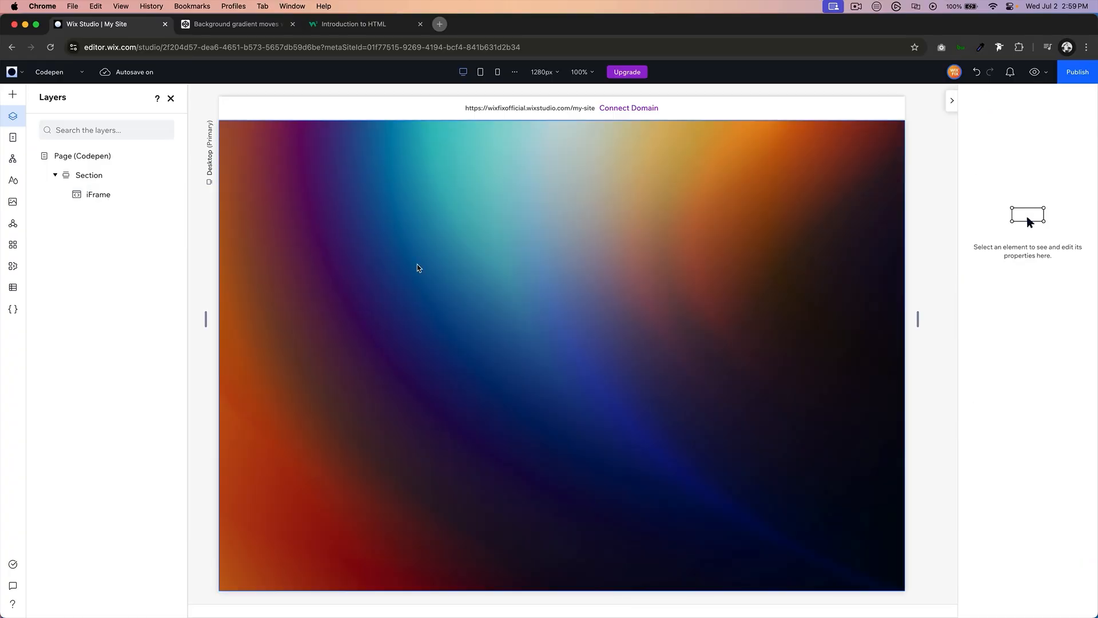
click(138, 174)
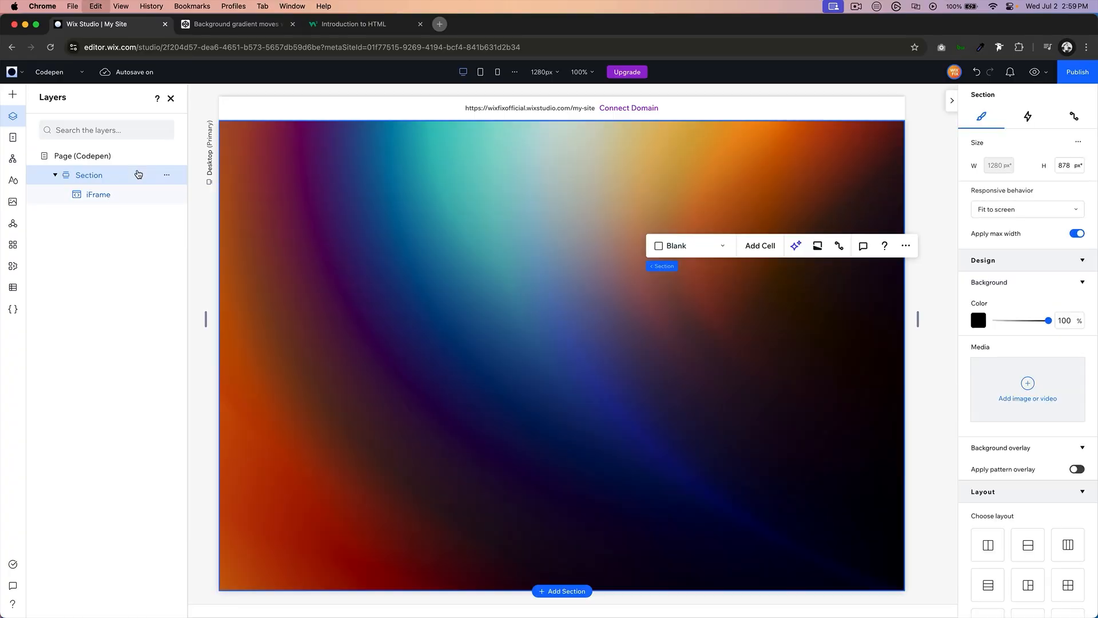
key(super+z)
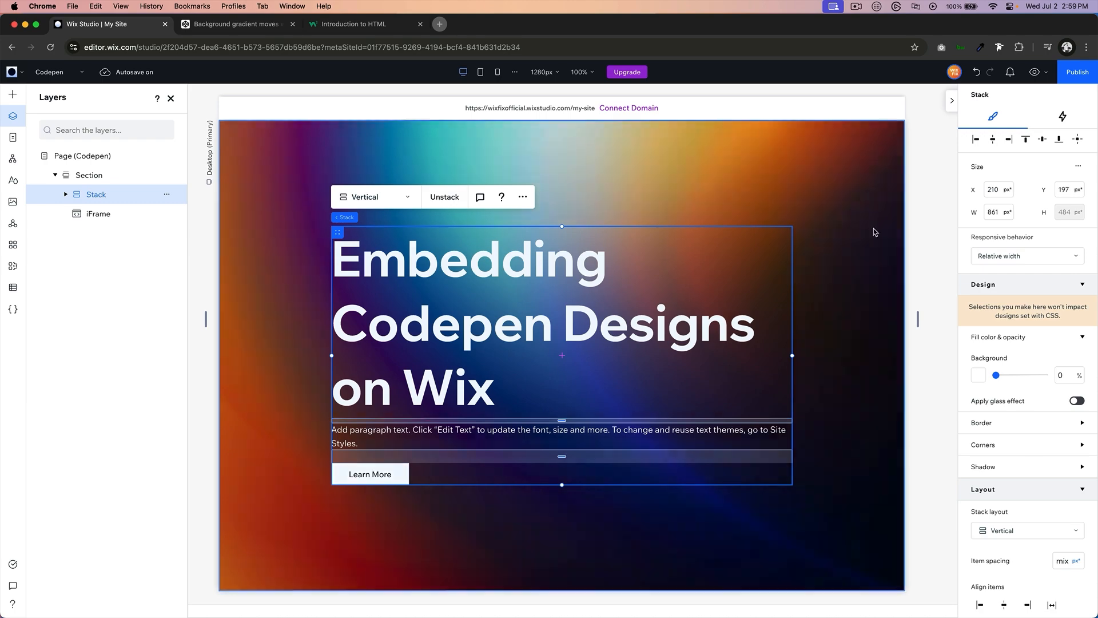
Step: Preview the site, test how the gradient reacts over the heading and paragraph text, and return to editing
click(1034, 71)
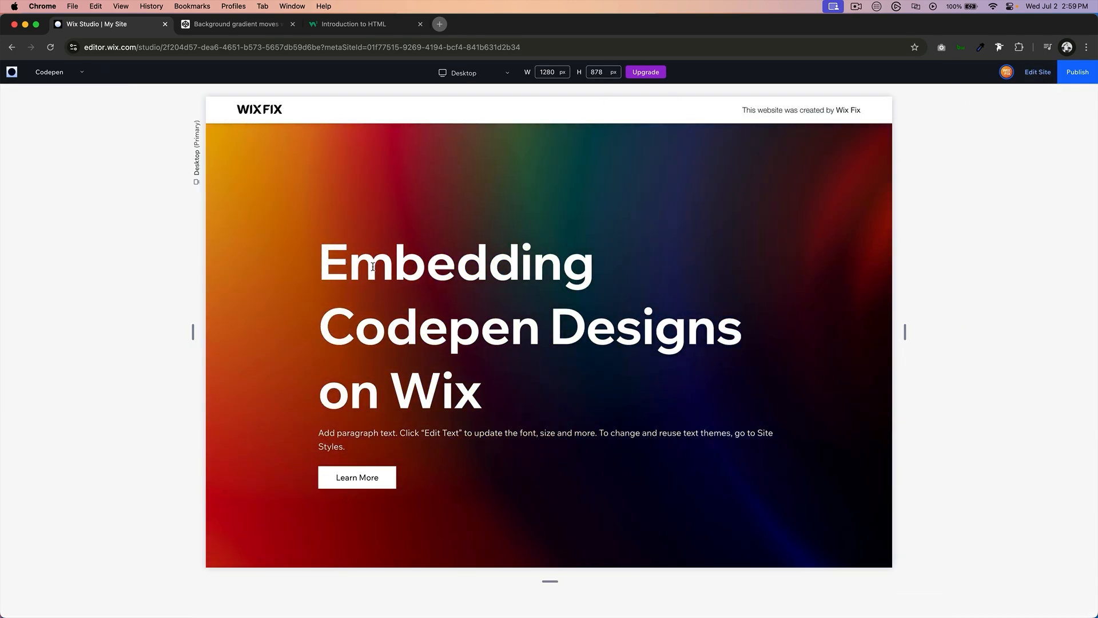
drag(373, 267, 514, 387)
click(476, 365)
drag(500, 436, 329, 329)
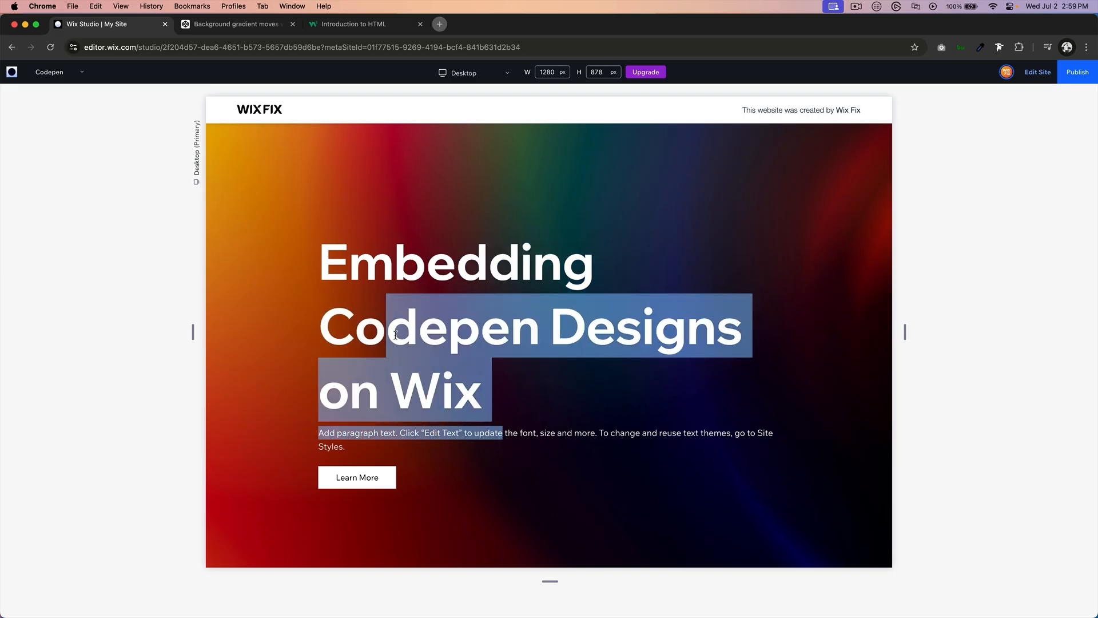
click(519, 293)
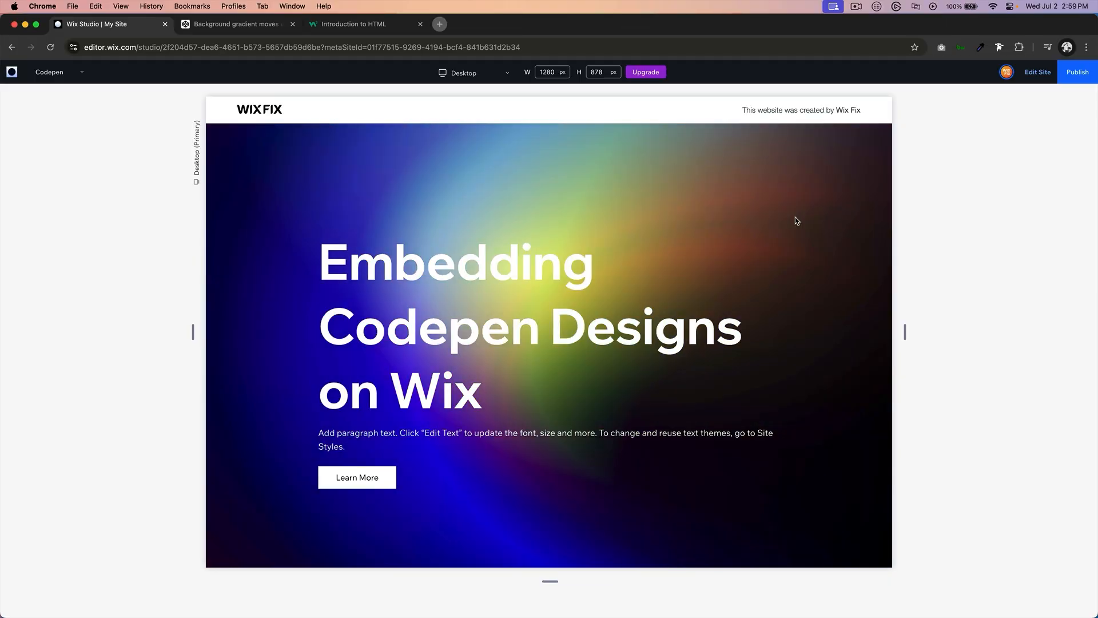
click(1036, 76)
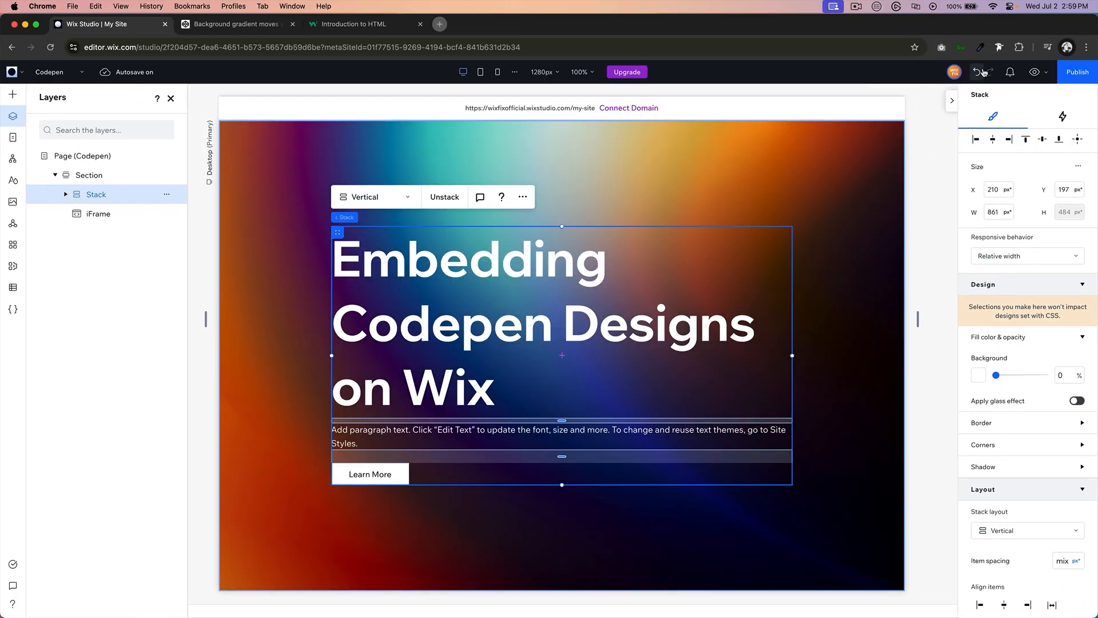
Step: Undo the Stack's relocation and the Container's deletion
click(979, 73)
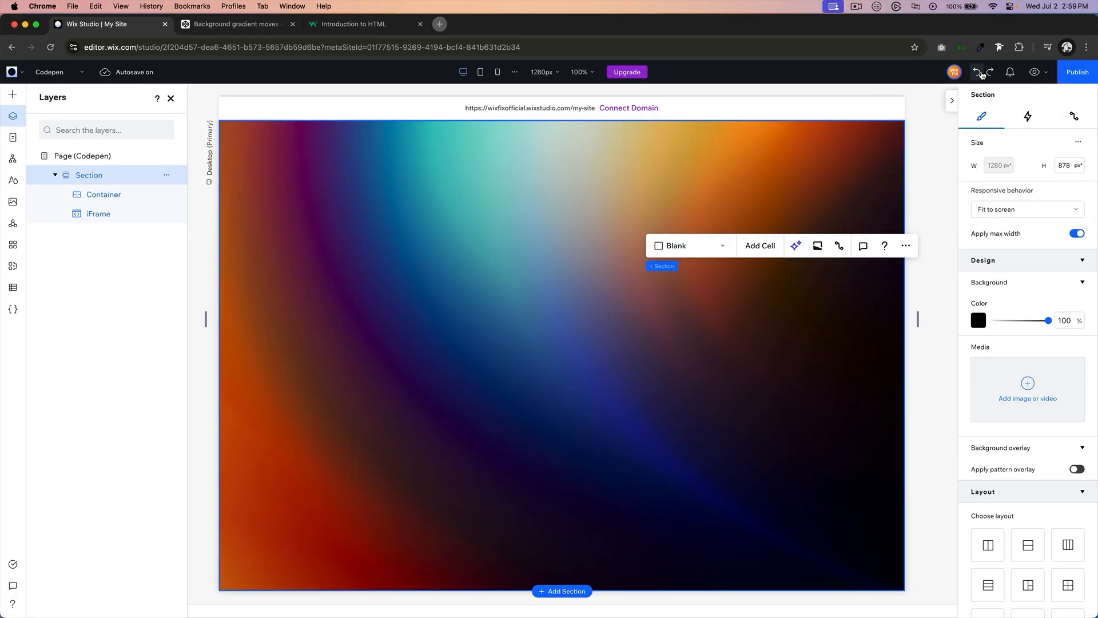
click(982, 74)
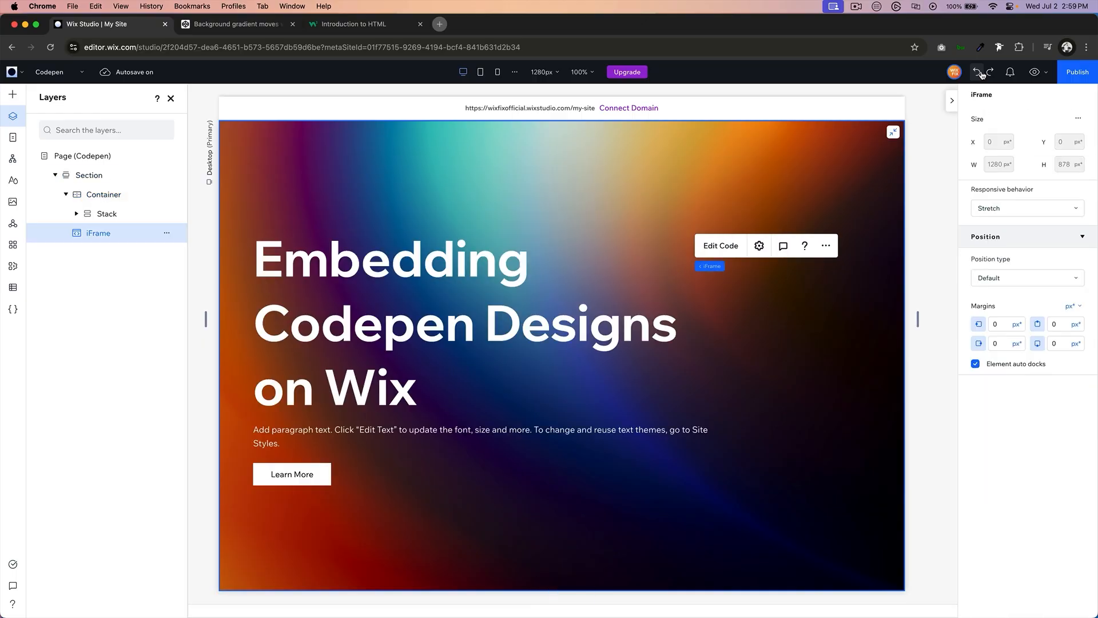
Step: Select the Container holding the Stack, enable coding for the site and open the global.css file
click(96, 214)
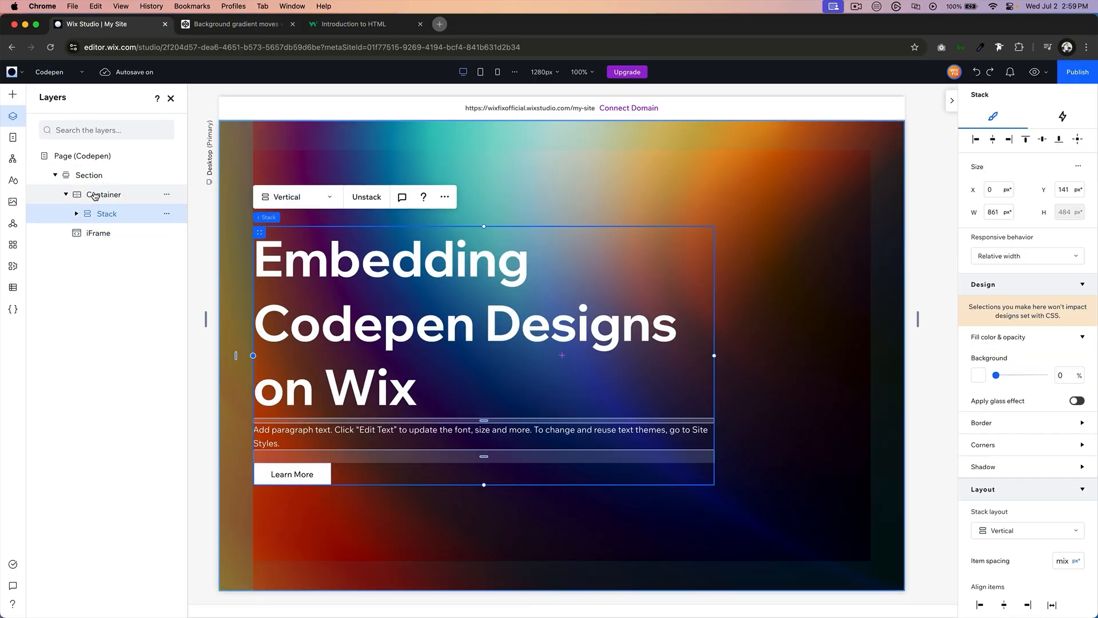
click(91, 195)
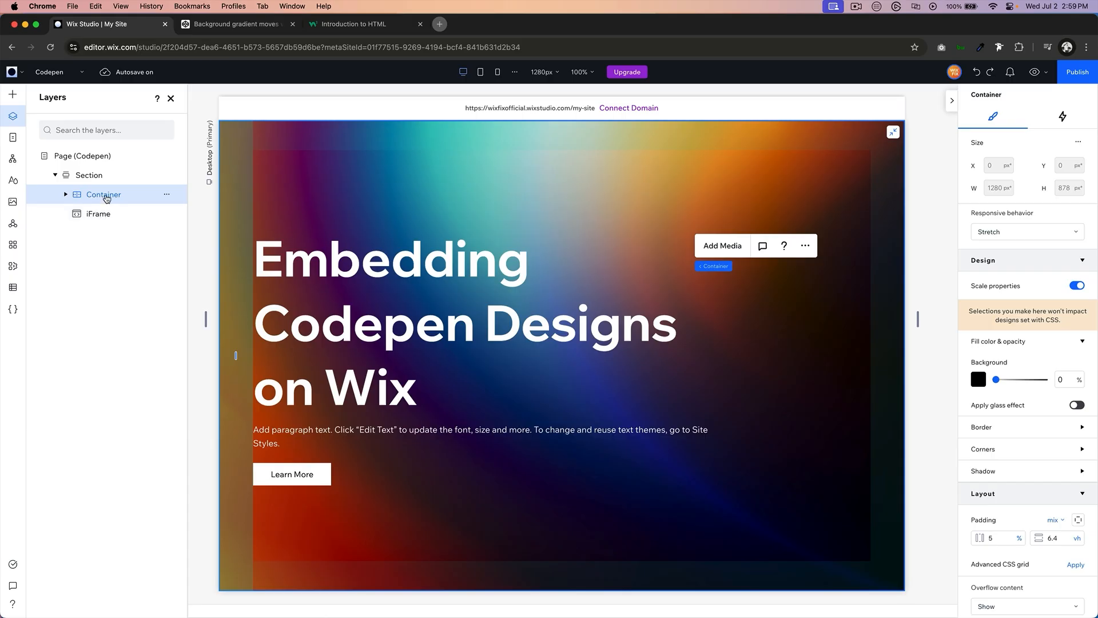
click(97, 214)
click(96, 198)
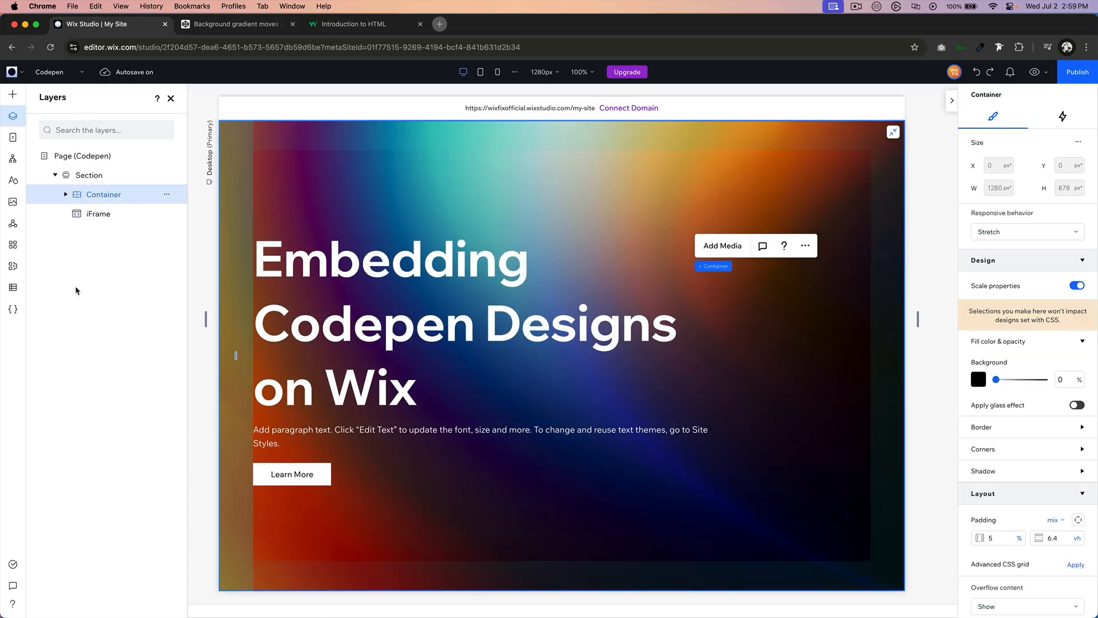
click(12, 308)
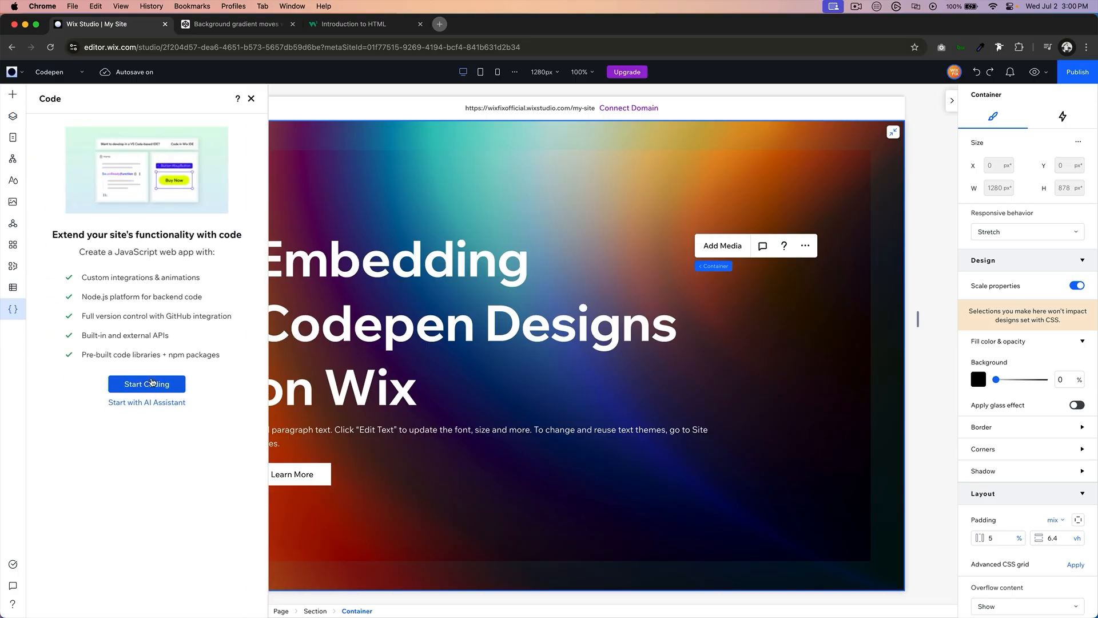
click(151, 384)
click(168, 212)
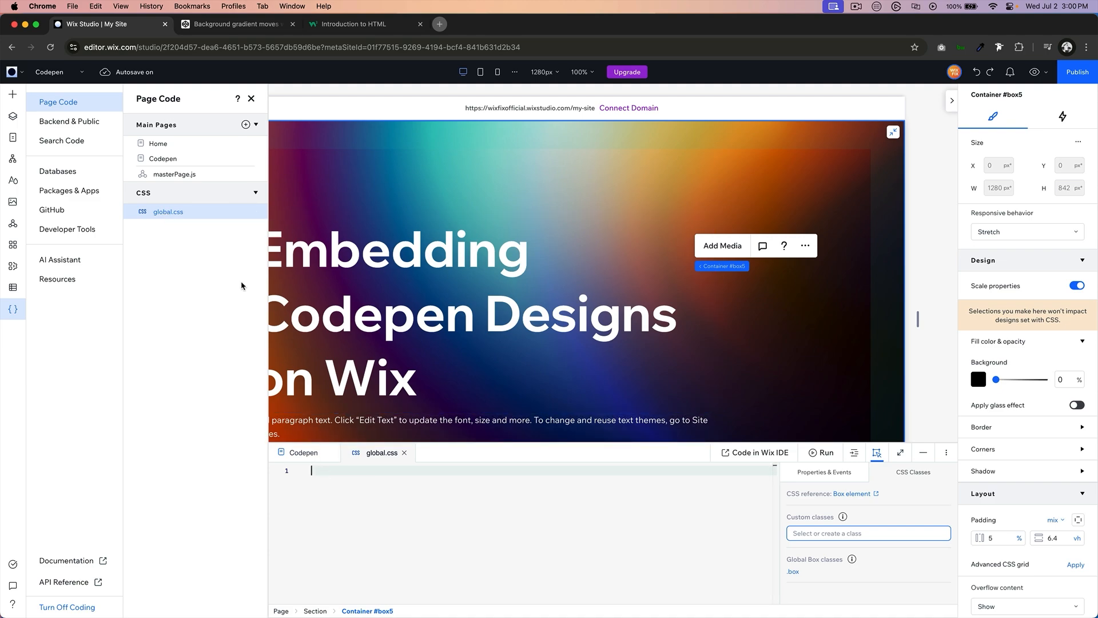
click(252, 99)
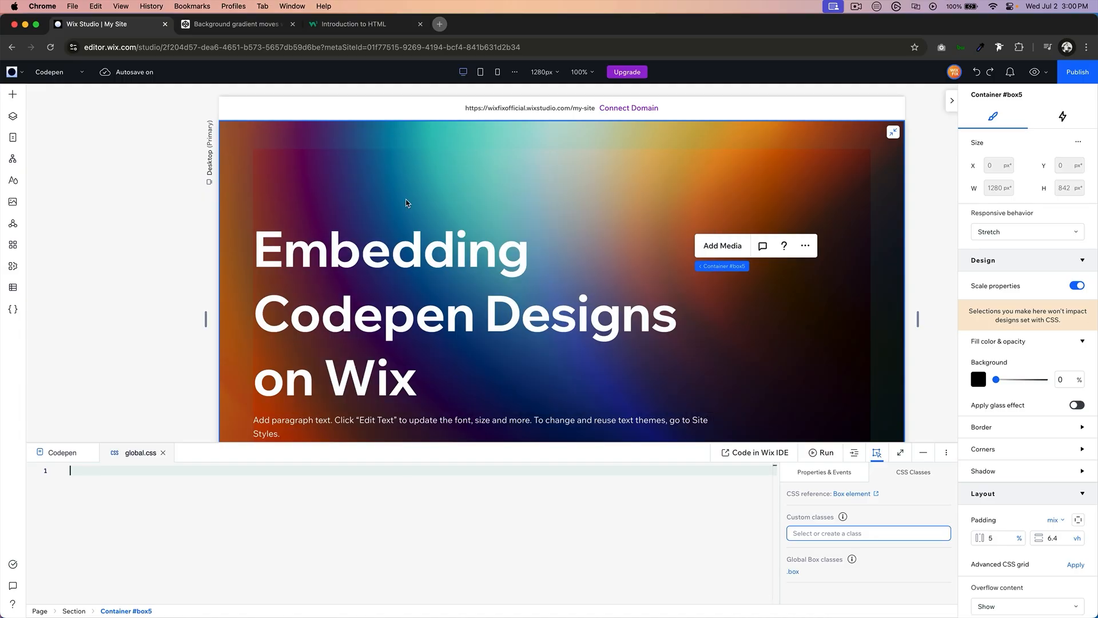
Step: Assign a new custom CSS class named image-container to the Container
click(389, 178)
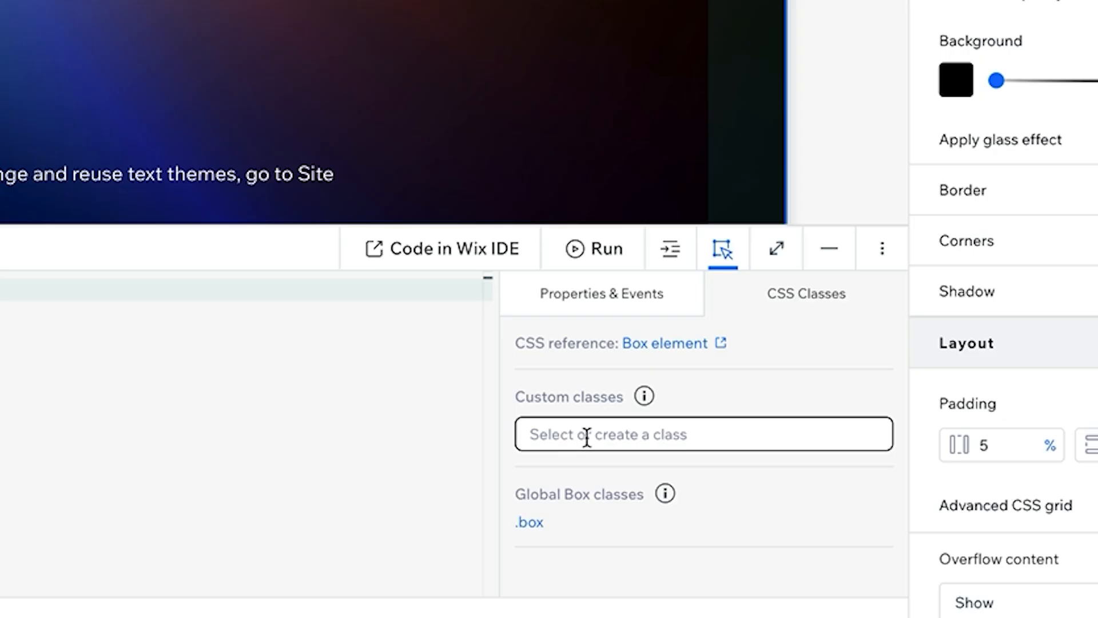
click(818, 534)
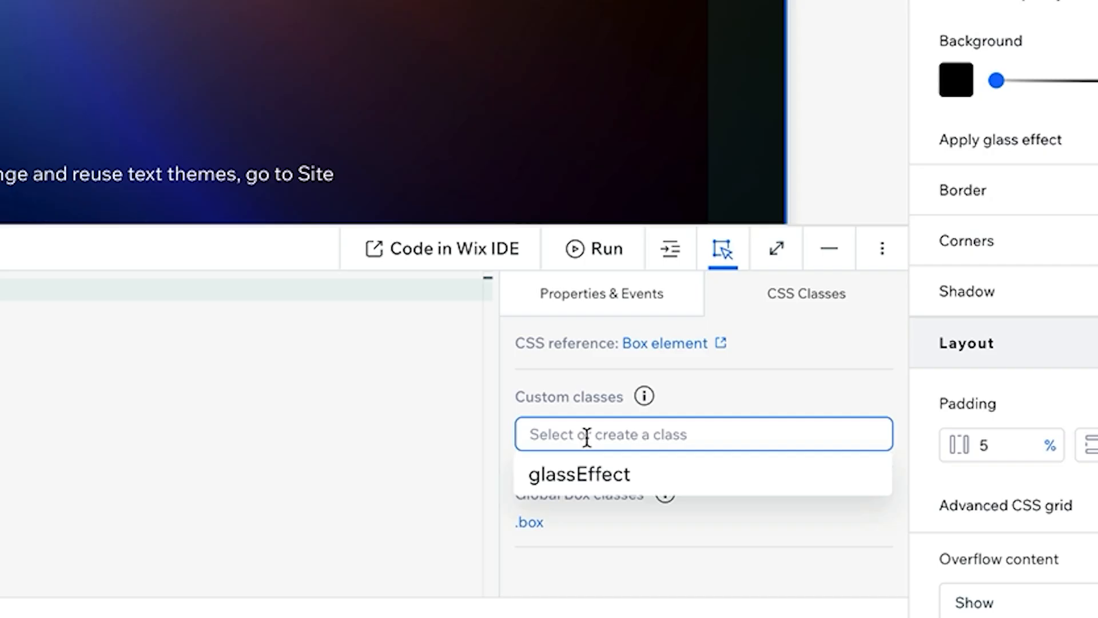
text(image-container)
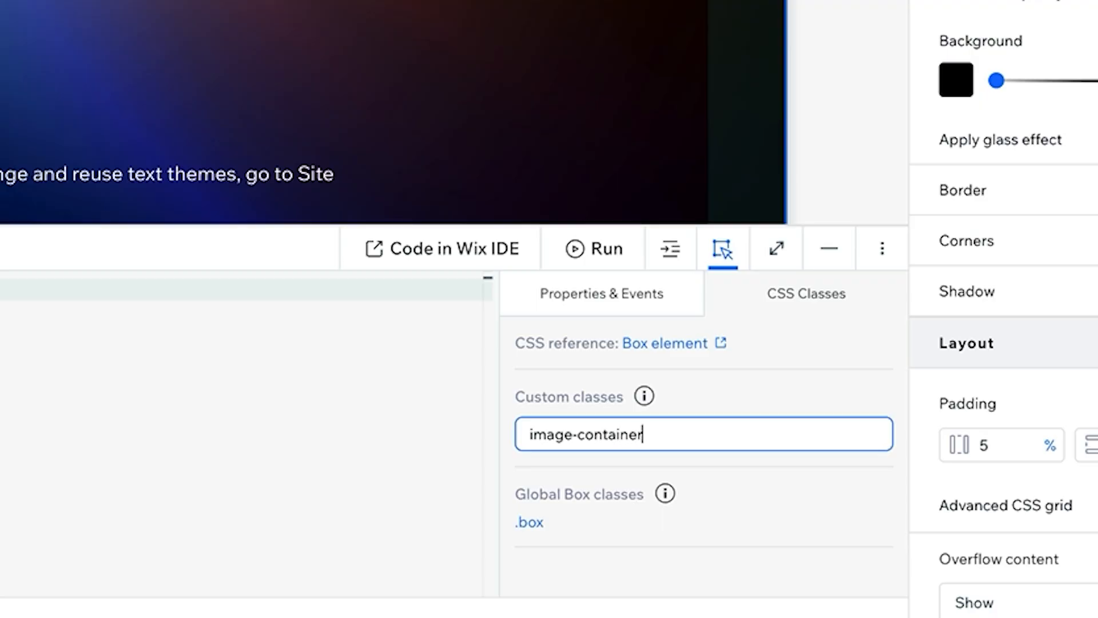
key(Return)
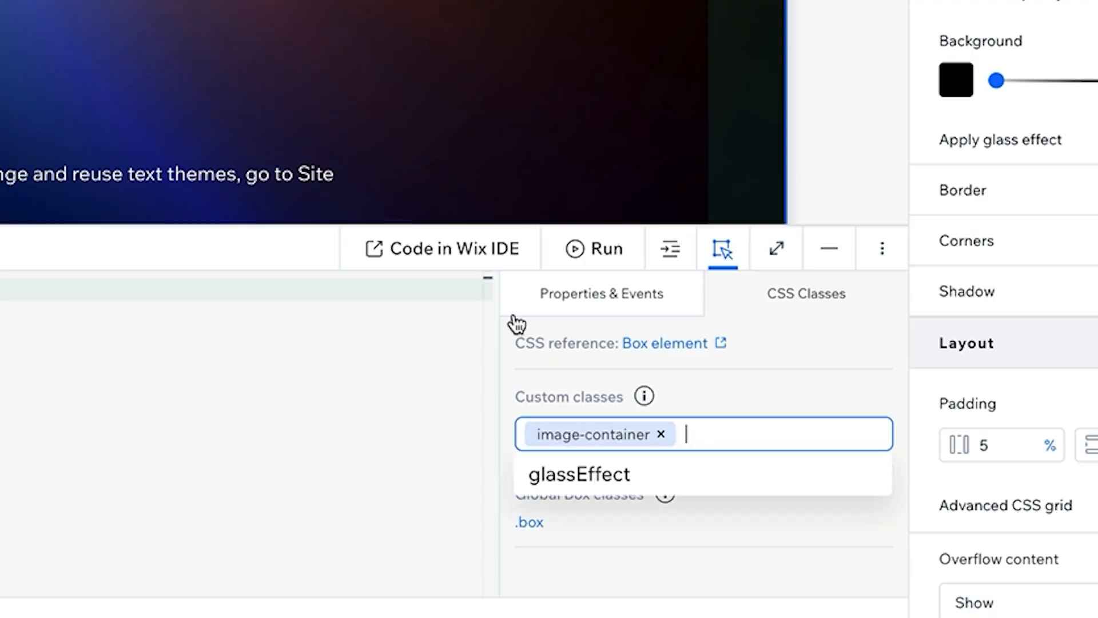
Step: Write an .image-container rule in global.css that sets pointer-events to none
click(150, 429)
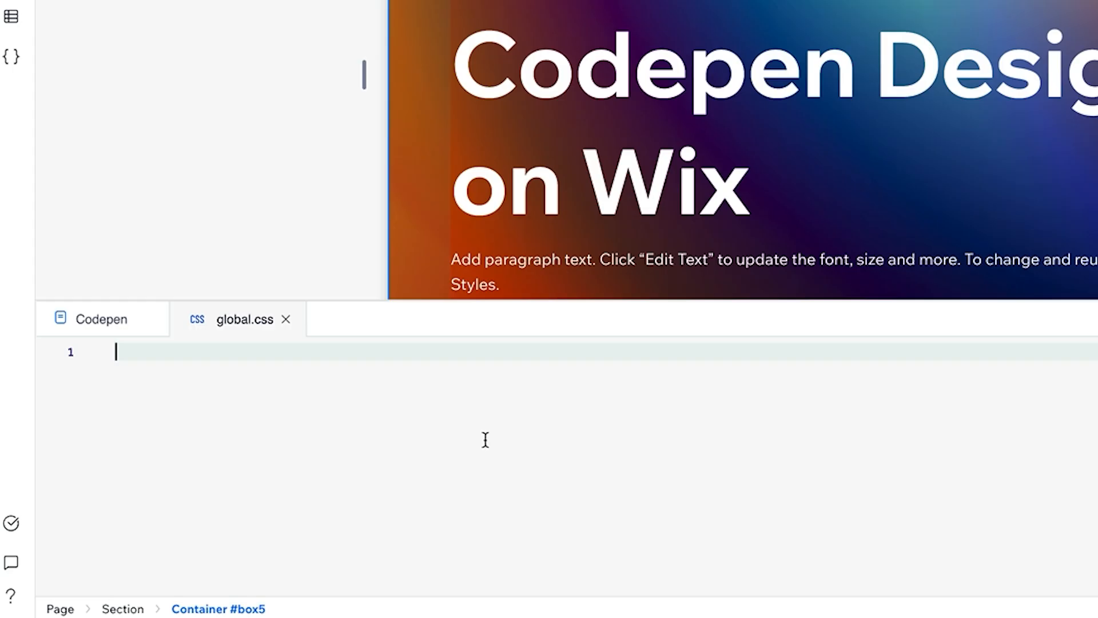
text(.image)
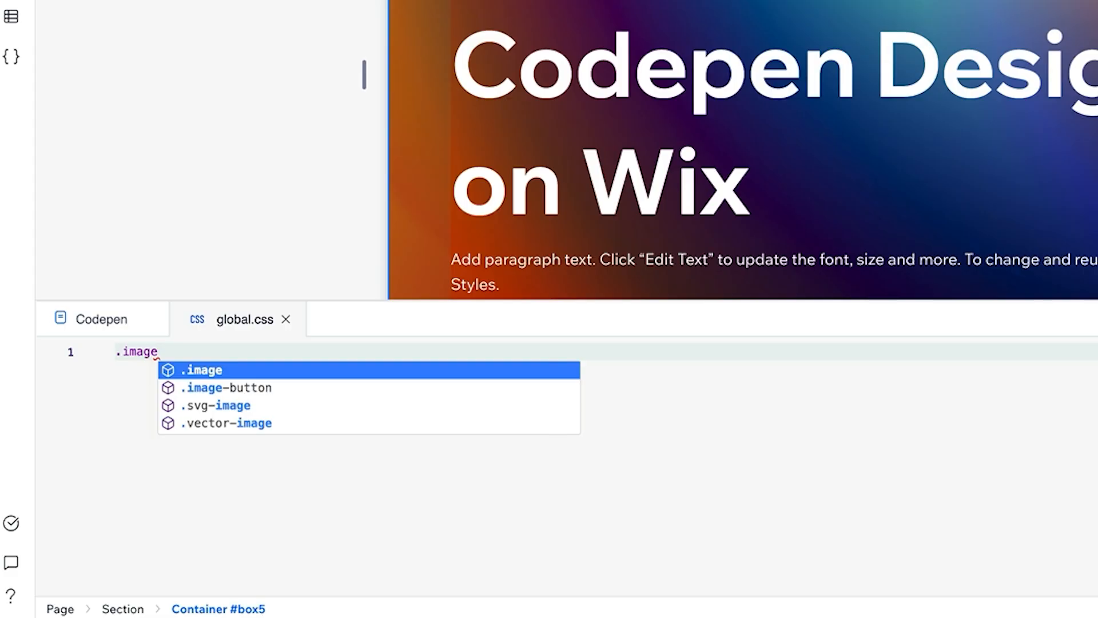
text(-container {)
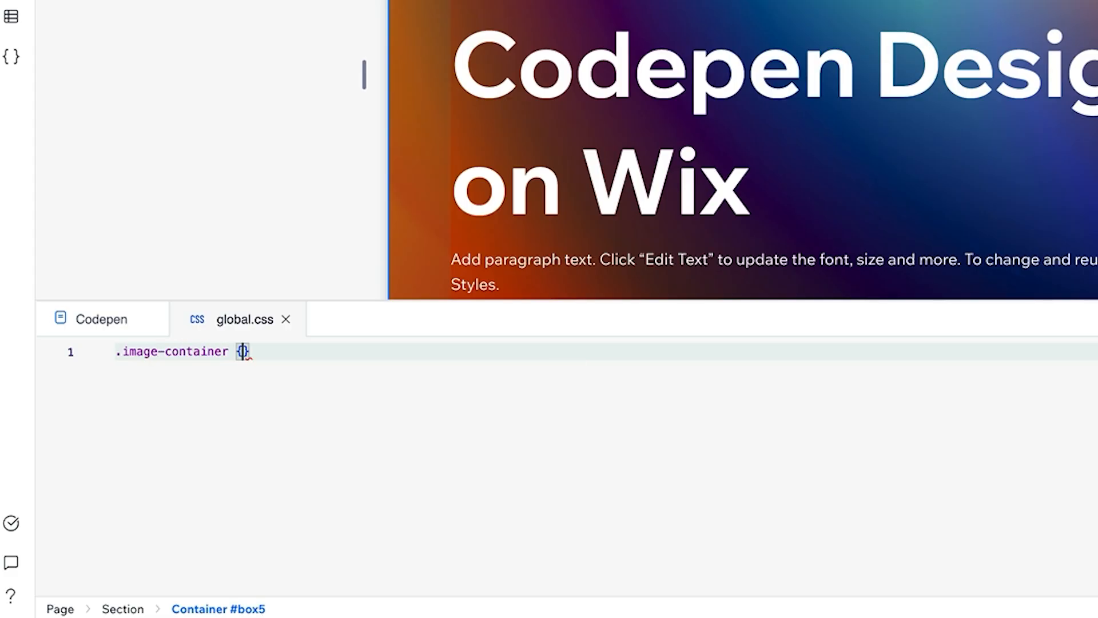
key(Return)
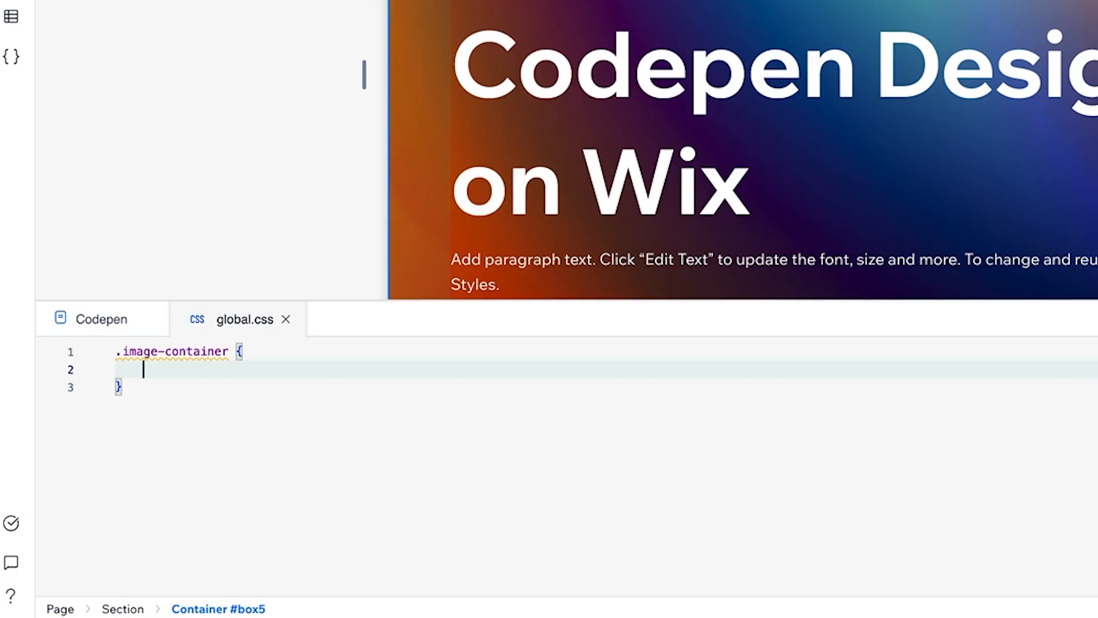
text(point)
key(Return)
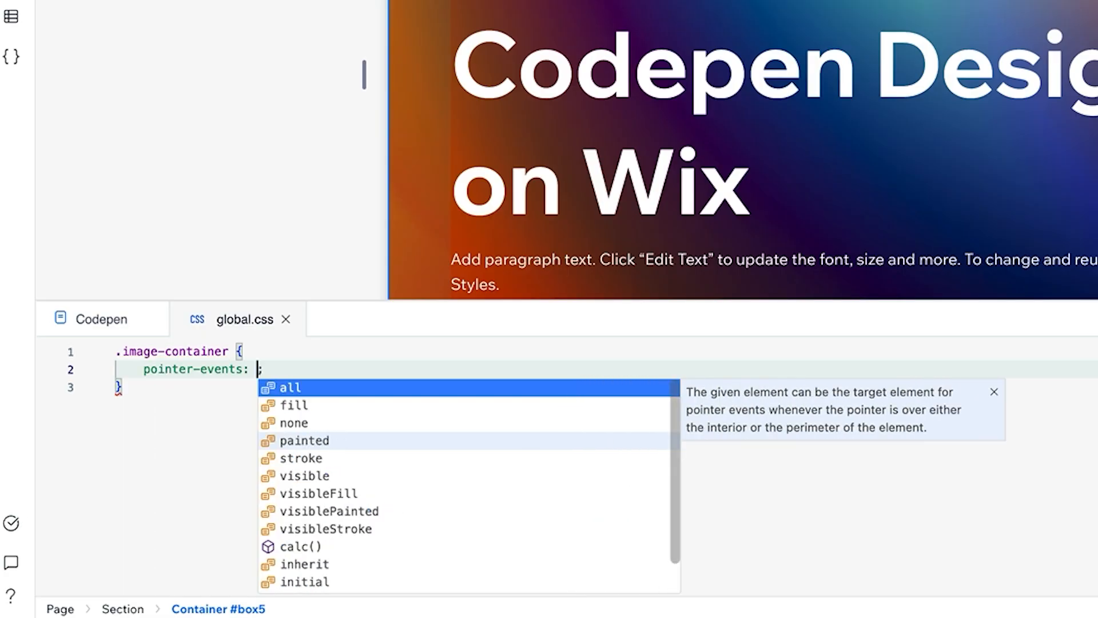
text(none)
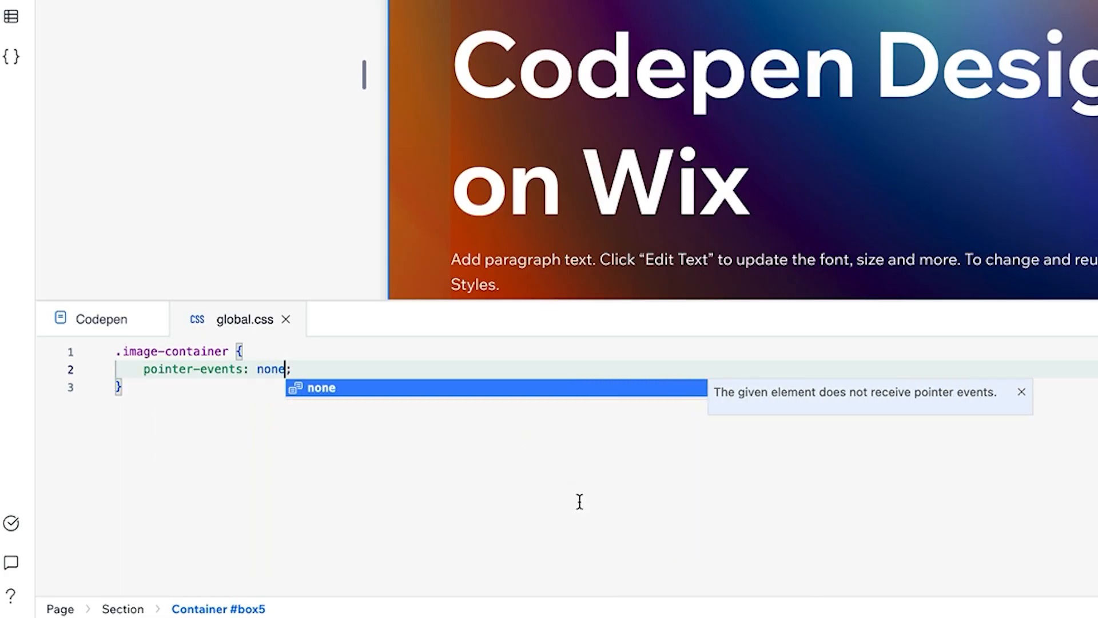
click(581, 505)
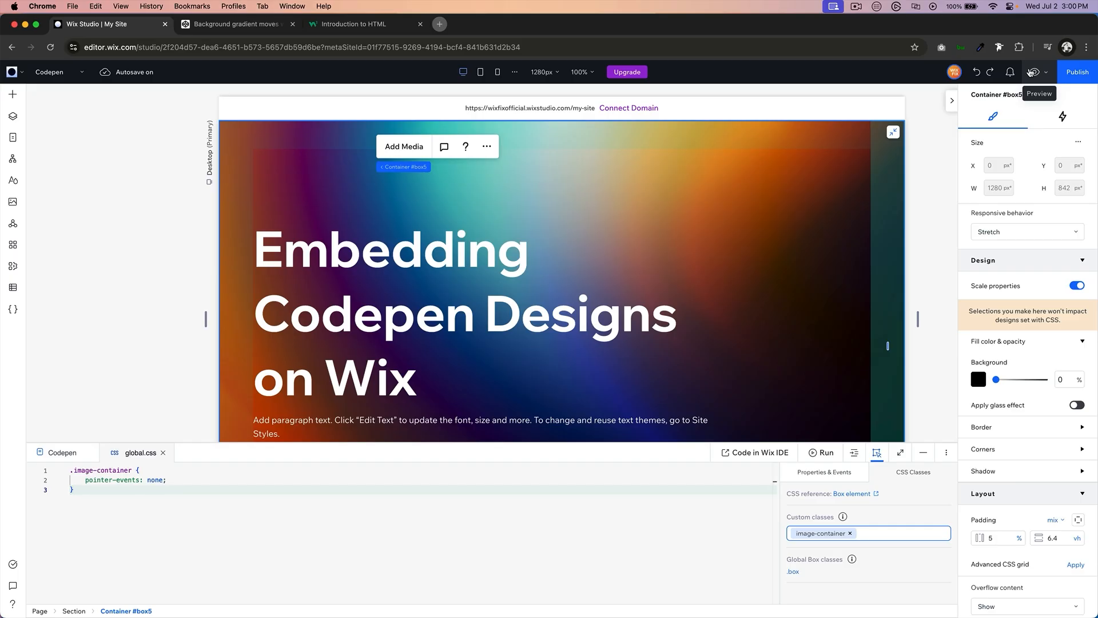
Step: Preview the site, test the gradient and text selection over the heading, and return to editing
click(1034, 73)
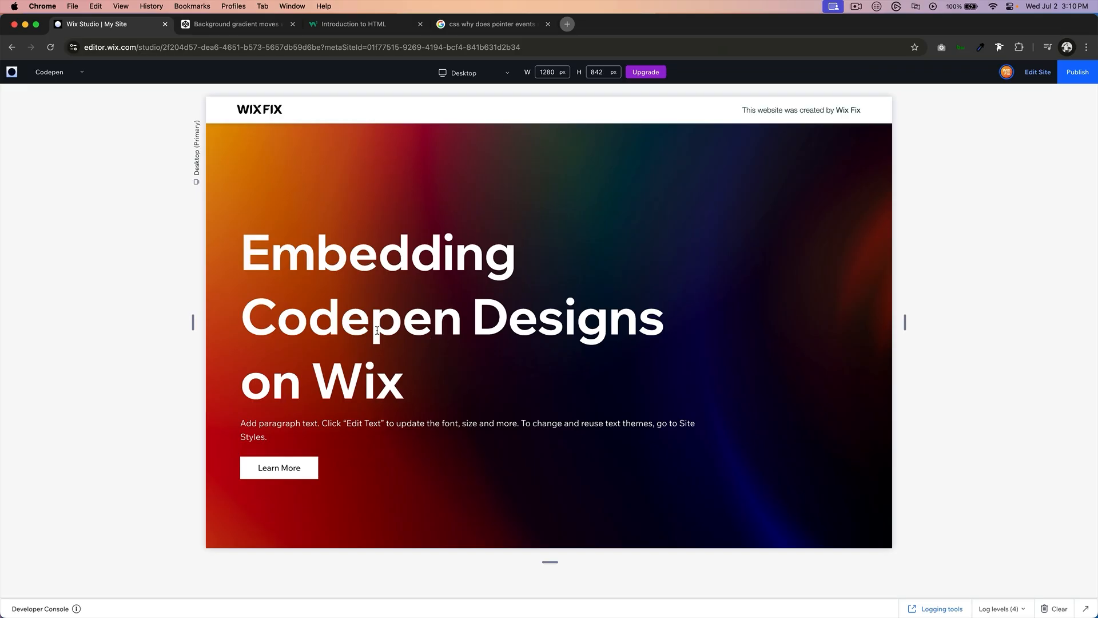
drag(339, 324, 408, 312)
click(445, 316)
drag(652, 322, 307, 320)
click(363, 321)
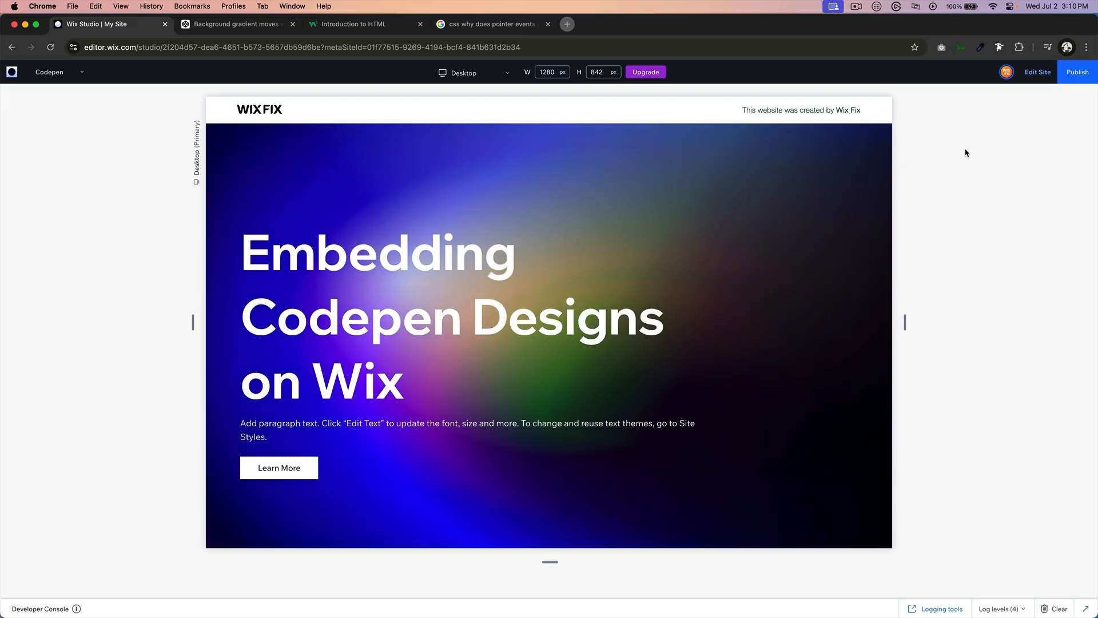
click(1037, 71)
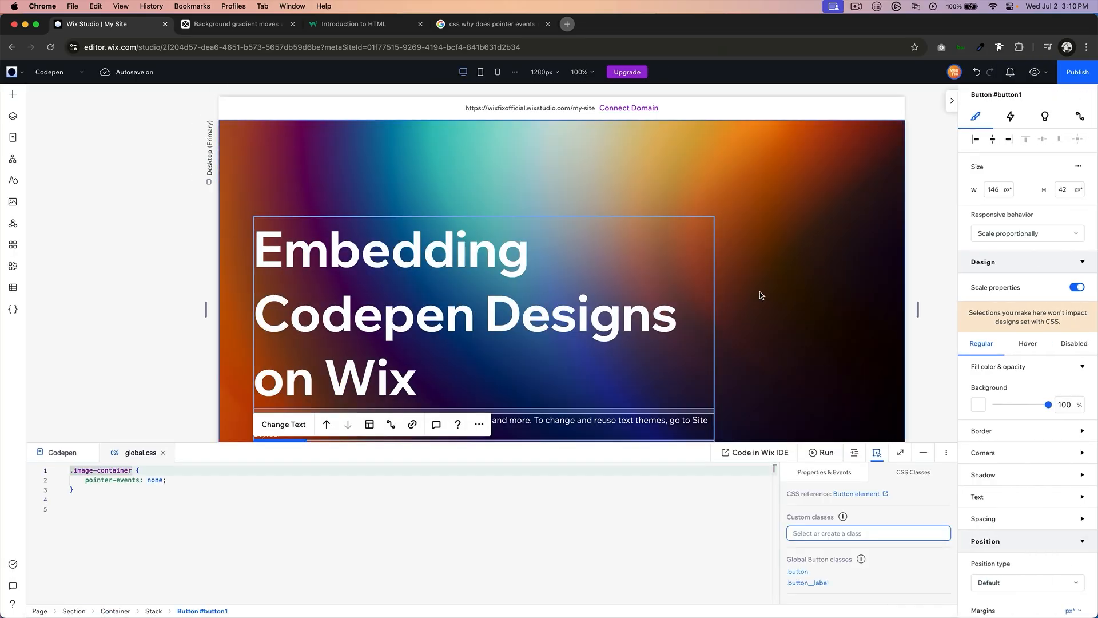
Step: Insert a .rich-text__text rule from the heading's global text classes below the .image-container rule, and remove the heading's image-container class
click(85, 490)
key(Return)
key(Return)
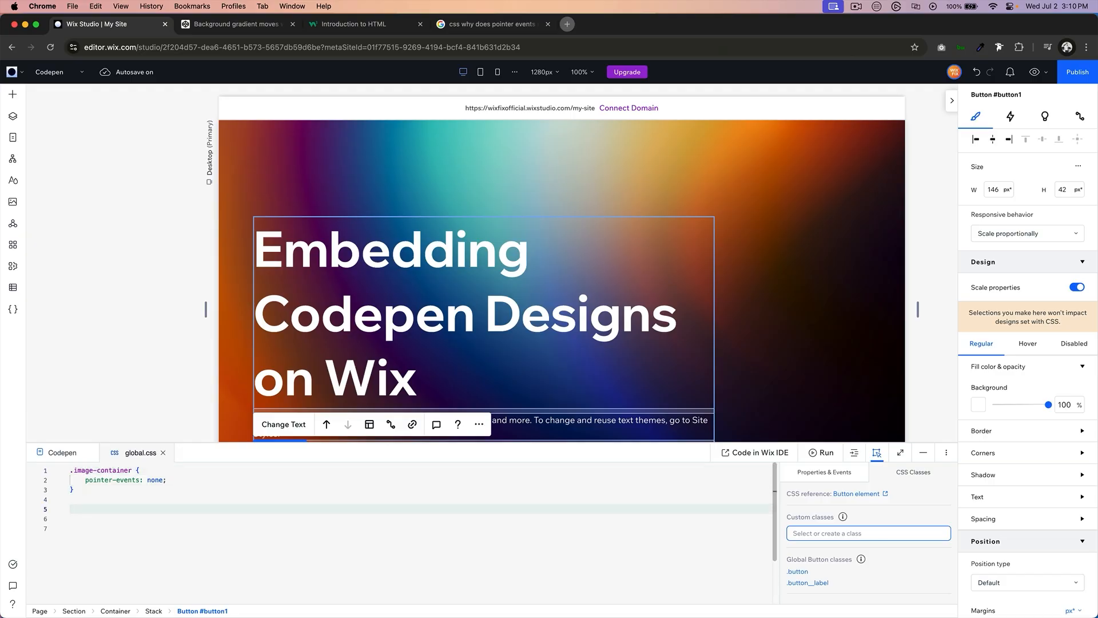
click(438, 335)
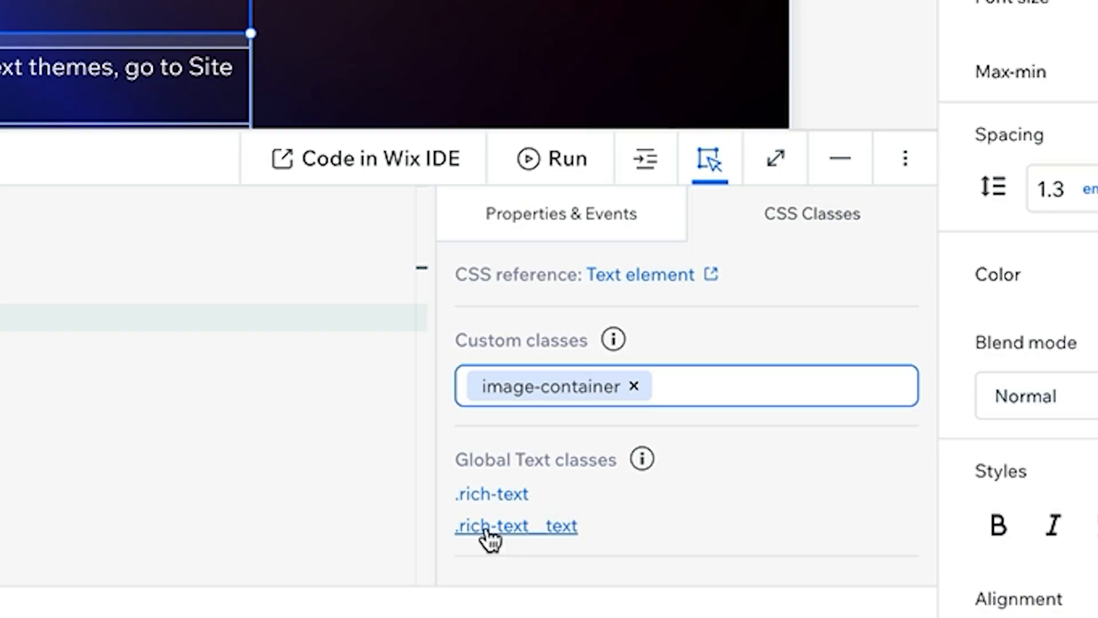
click(525, 535)
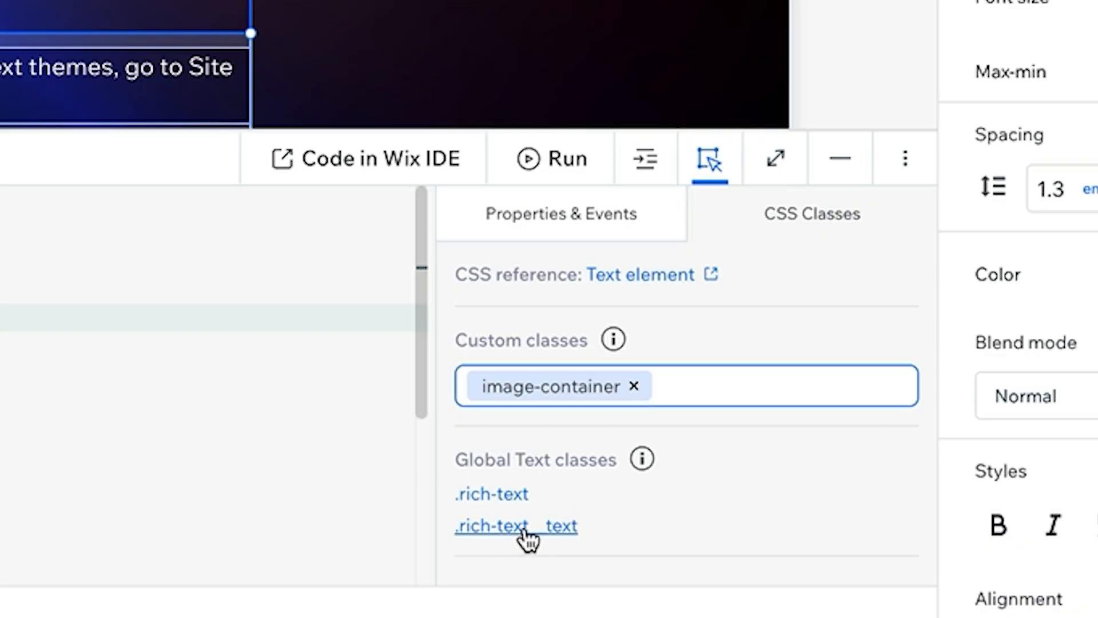
click(634, 386)
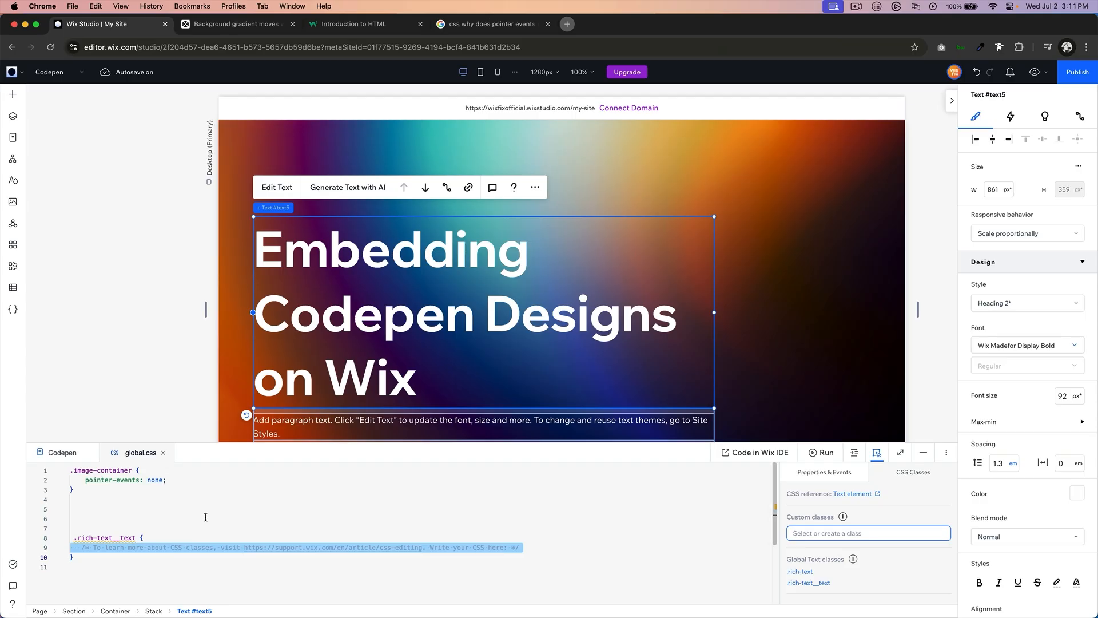
Step: Replace the placeholder comment in the .rich-text__text rule with pointer-events: none
key(Return)
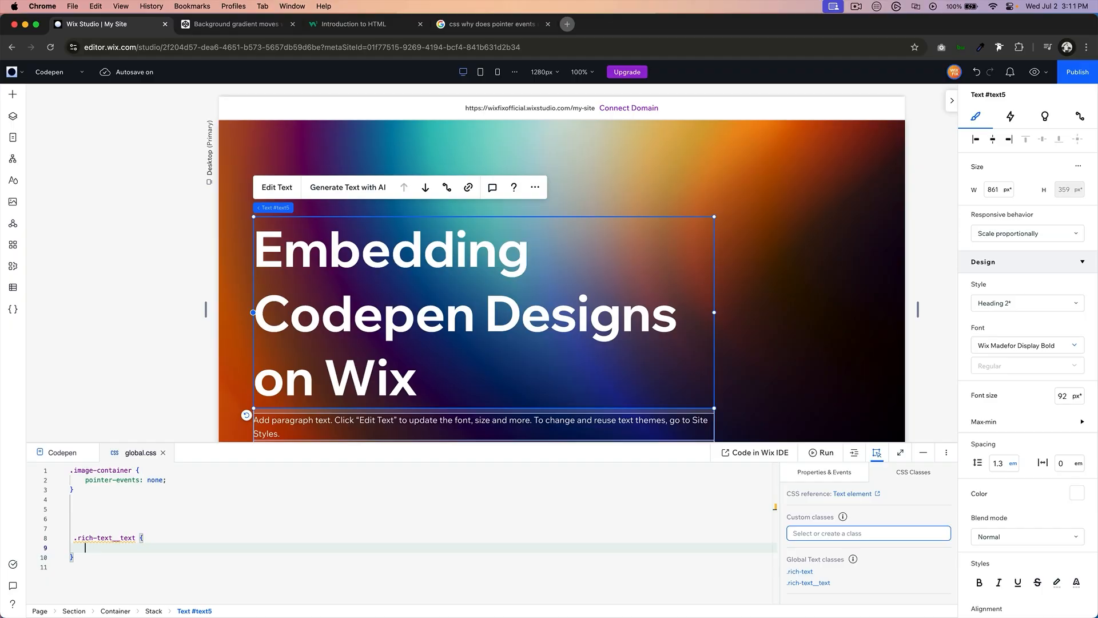
text(po)
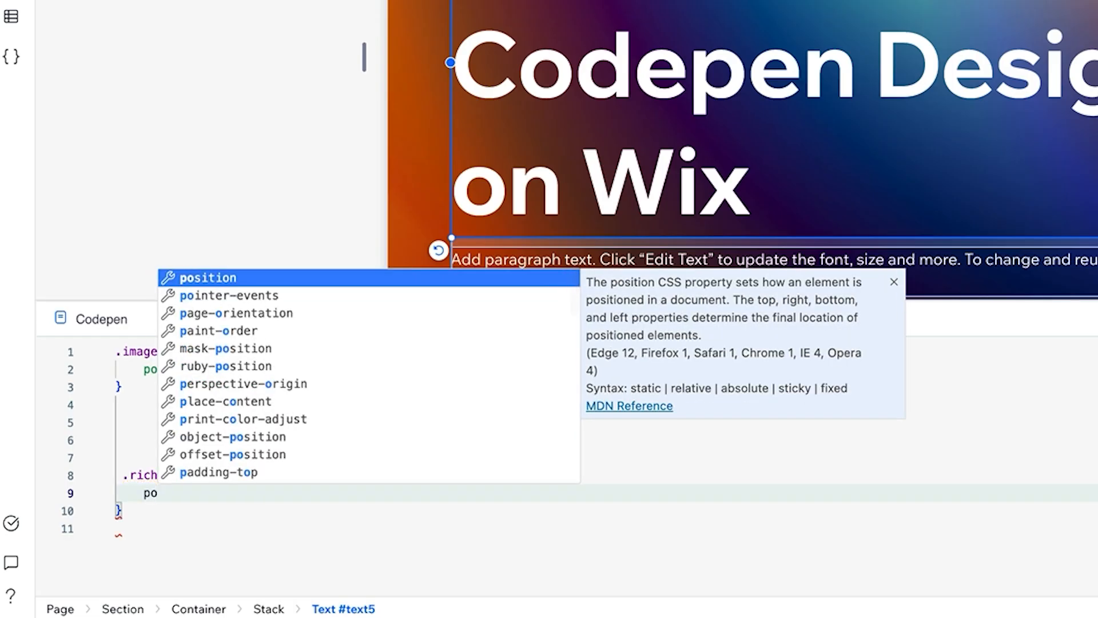
key(Down)
key(Return)
text(none;)
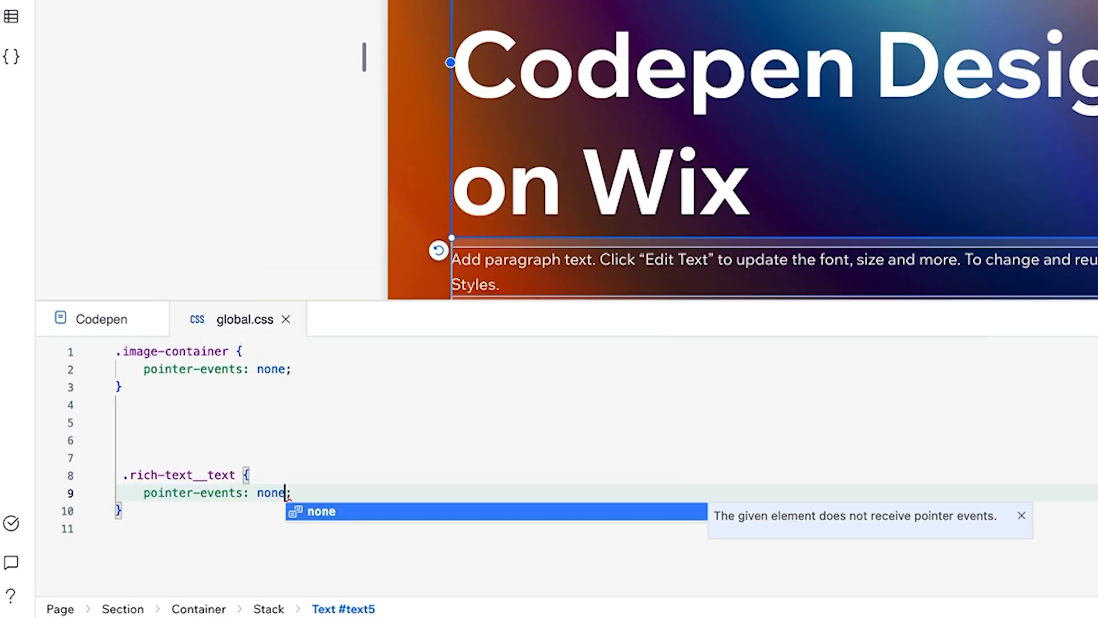
Step: Add user-select: none to the .rich-text__text rule, then check the site in preview and return to editing
key(End)
key(Return)
text(user)
key(Return)
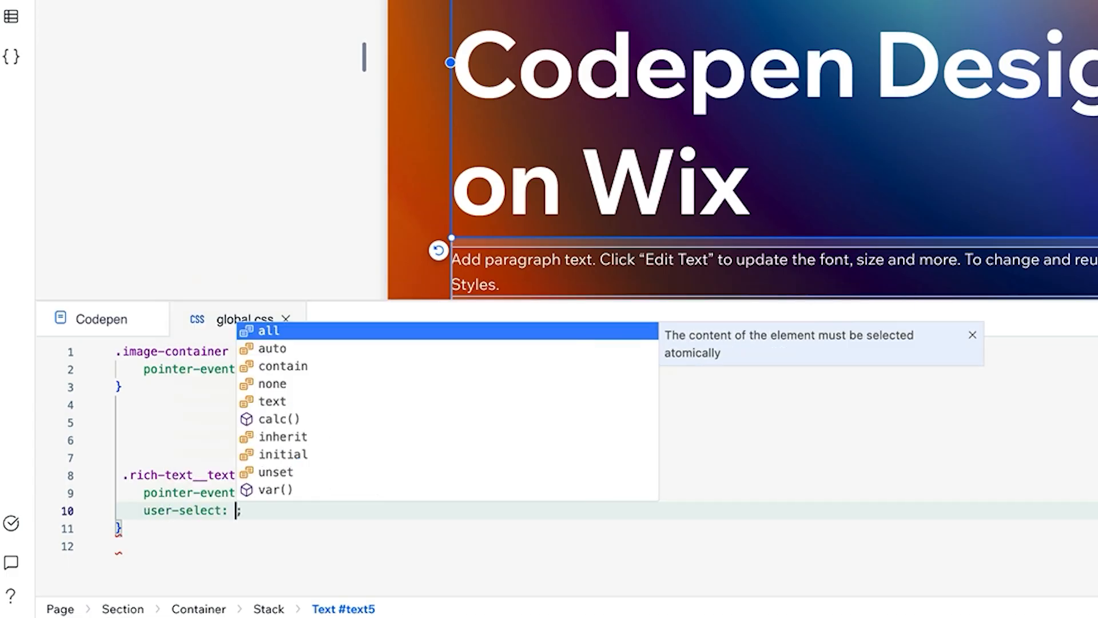
key(Escape)
text(none)
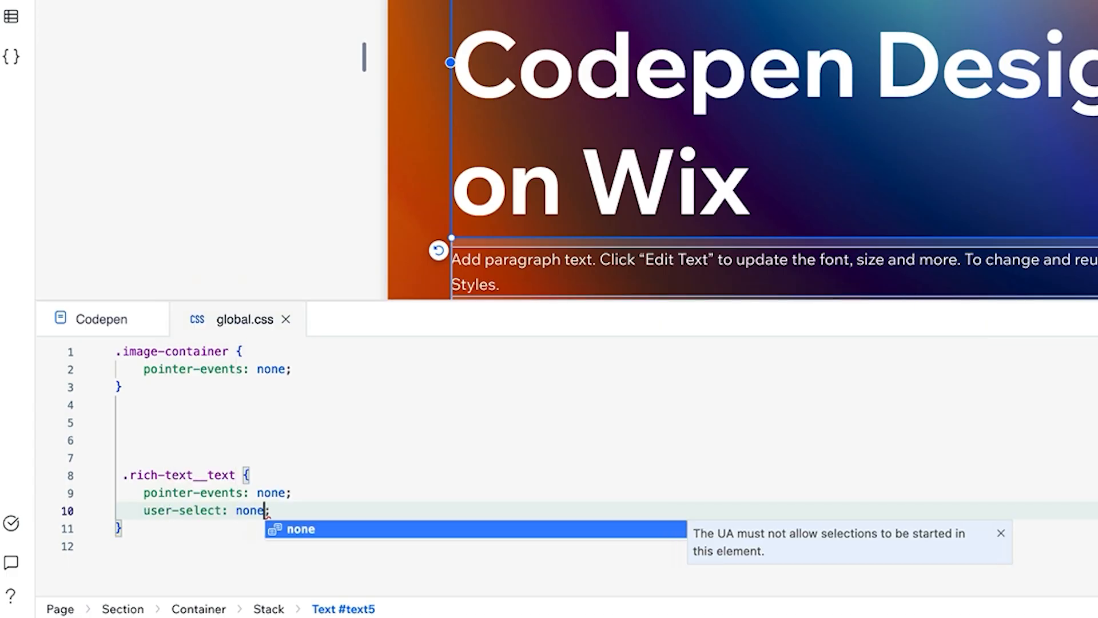
click(313, 437)
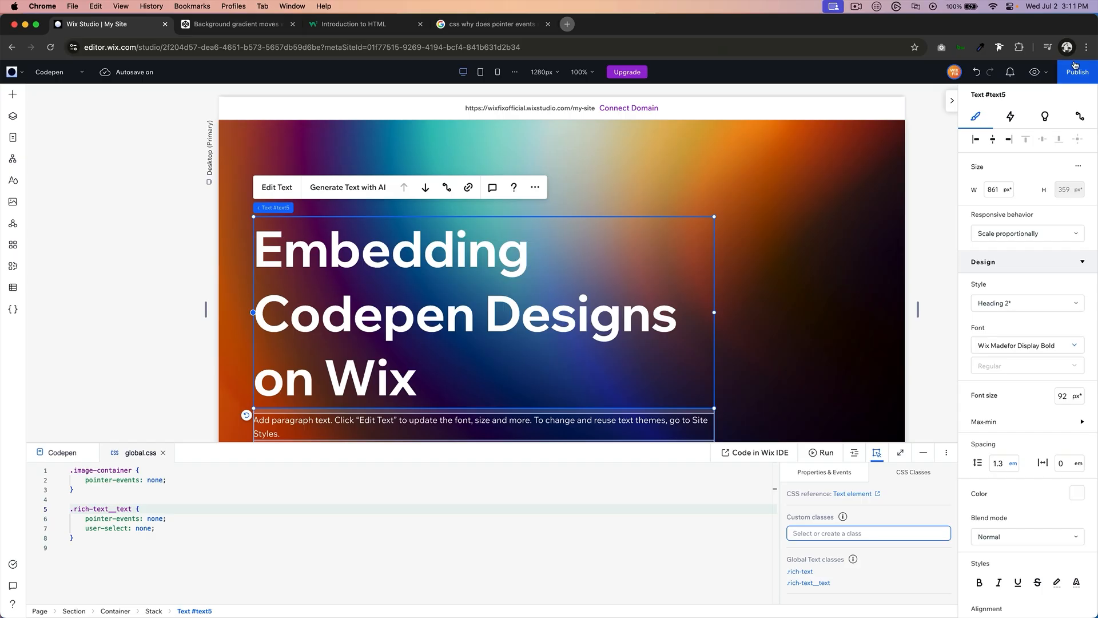
click(1034, 75)
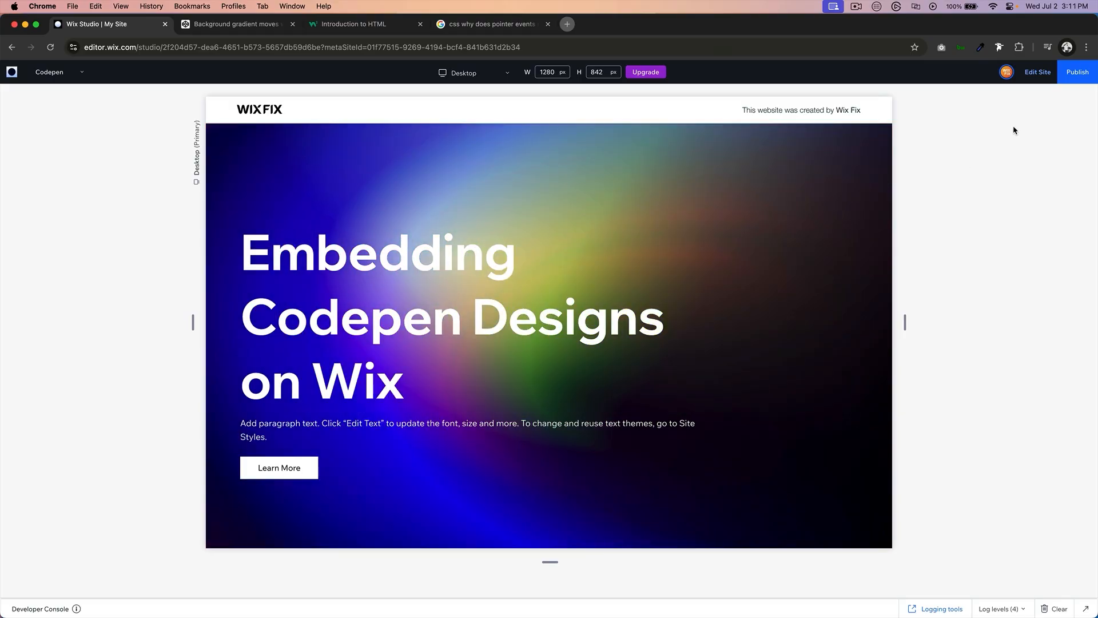
click(1033, 72)
Step: Start a new .buttonSelect rule below the .rich-text__text rule in global.css
click(123, 536)
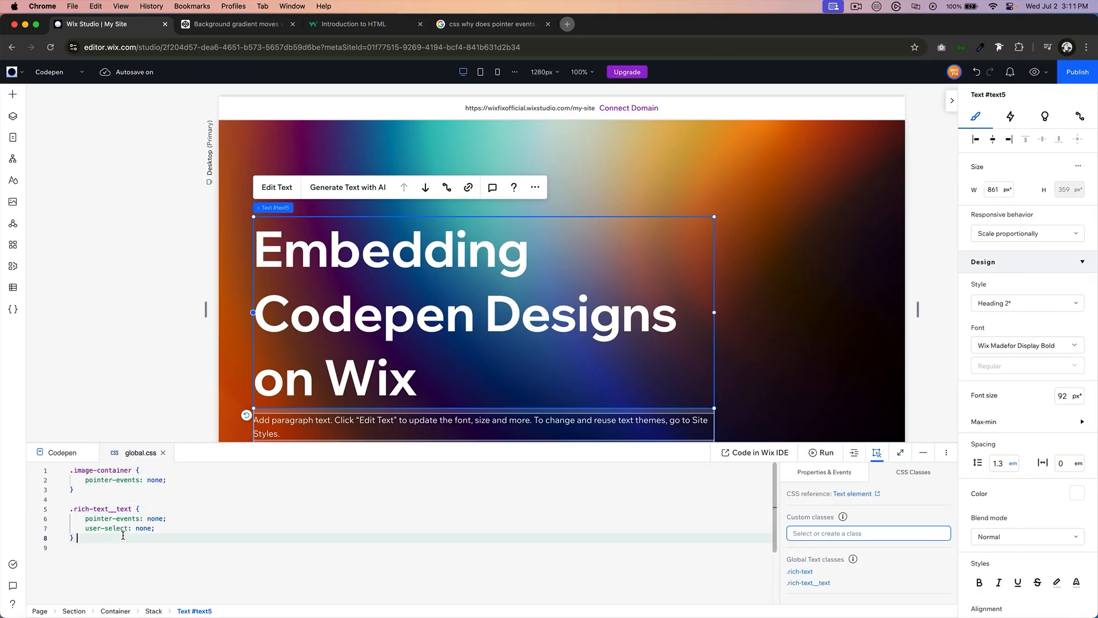
key(Return)
key(Return)
text(.butto)
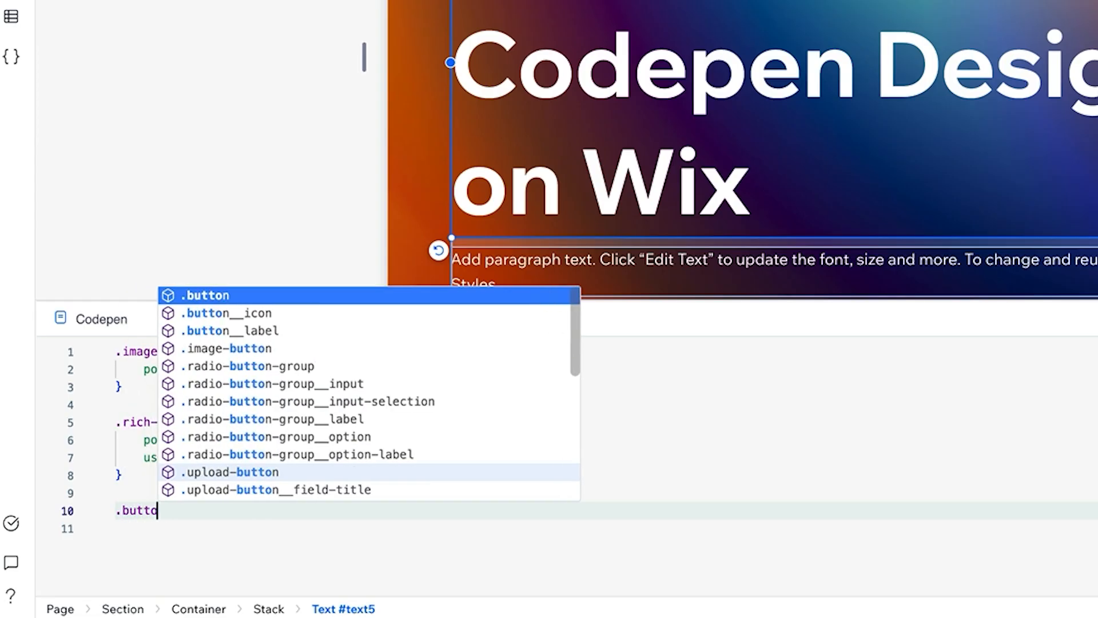
text(nse)
key(BackSpace)
key(BackSpace)
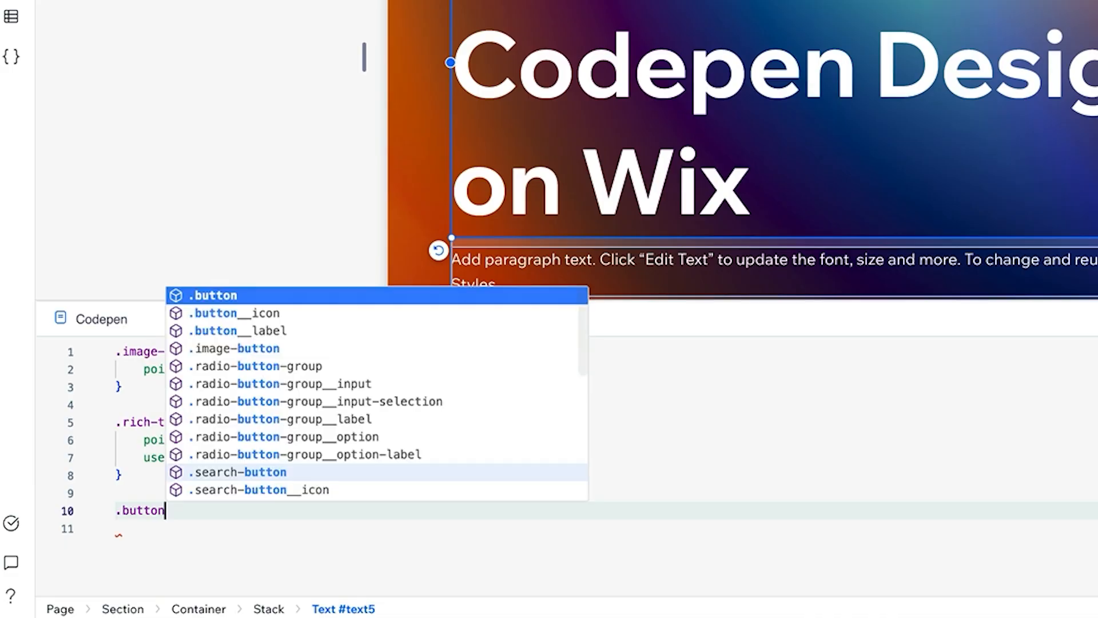
text(Select )
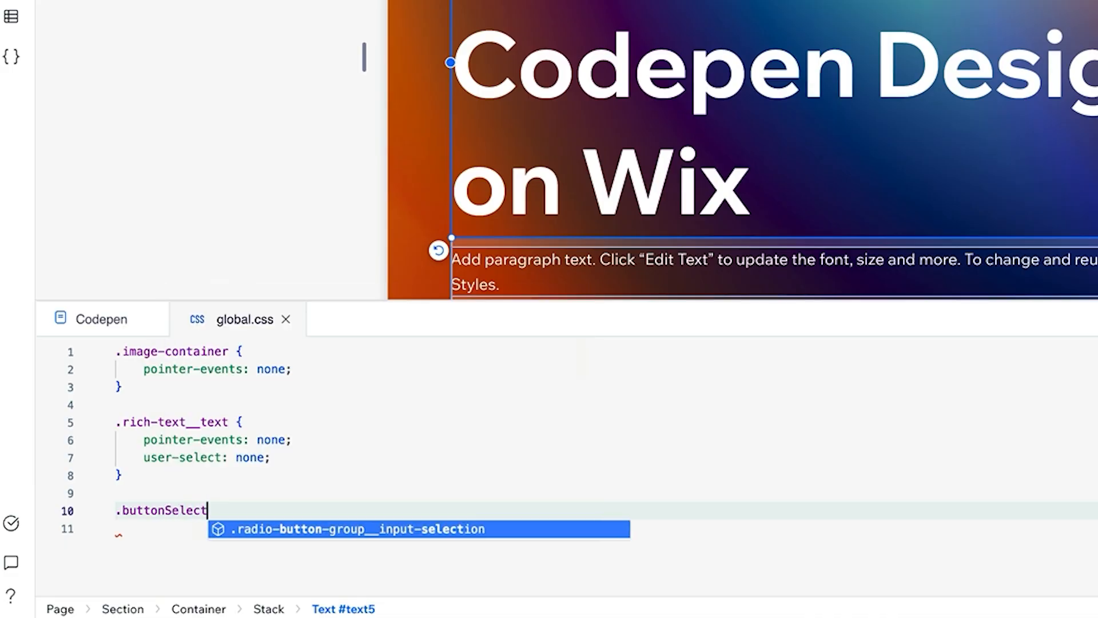
text({)
key(Return)
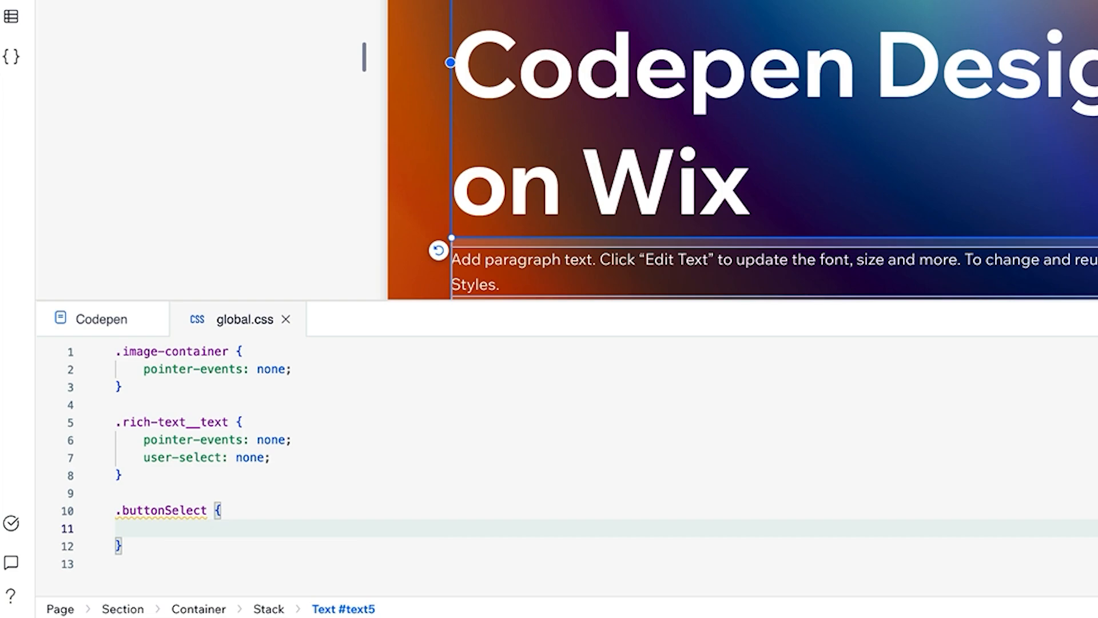
Step: Set pointer-events to all in the .buttonSelect rule
text(point)
key(Return)
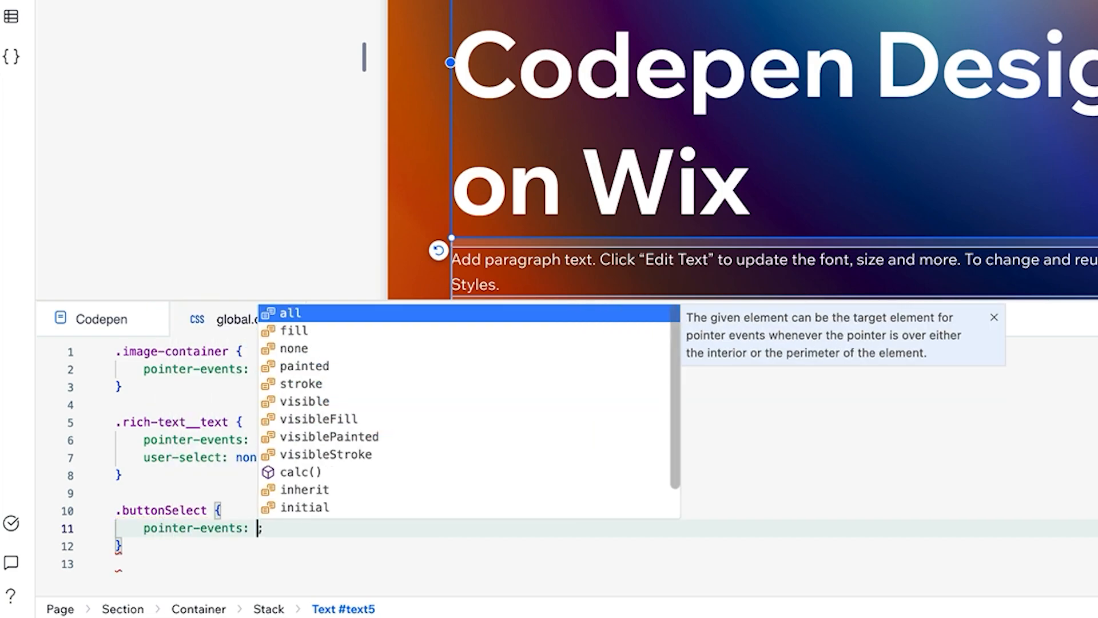
text(all)
click(376, 438)
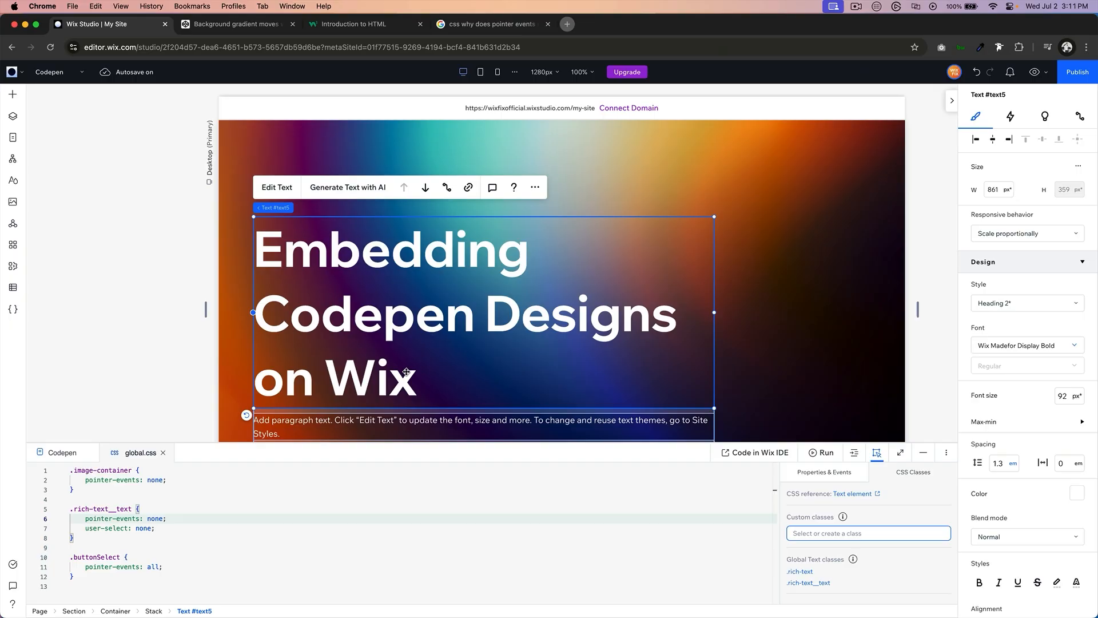
Step: Assign a new custom CSS class named buttonSelect to the Learn More button
click(923, 452)
click(284, 463)
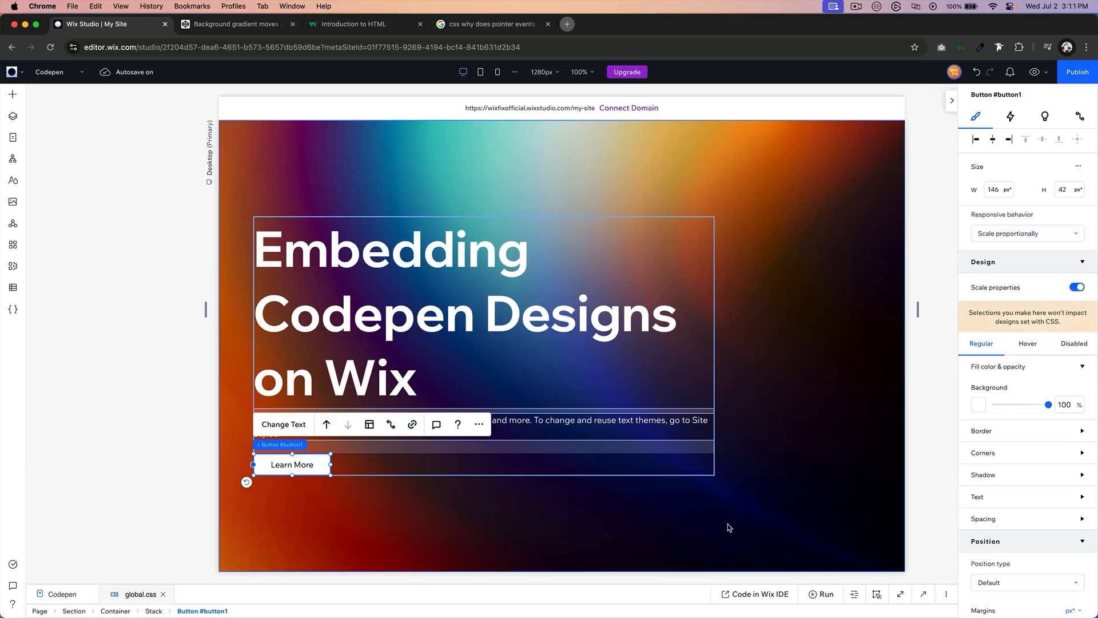
click(923, 594)
click(883, 532)
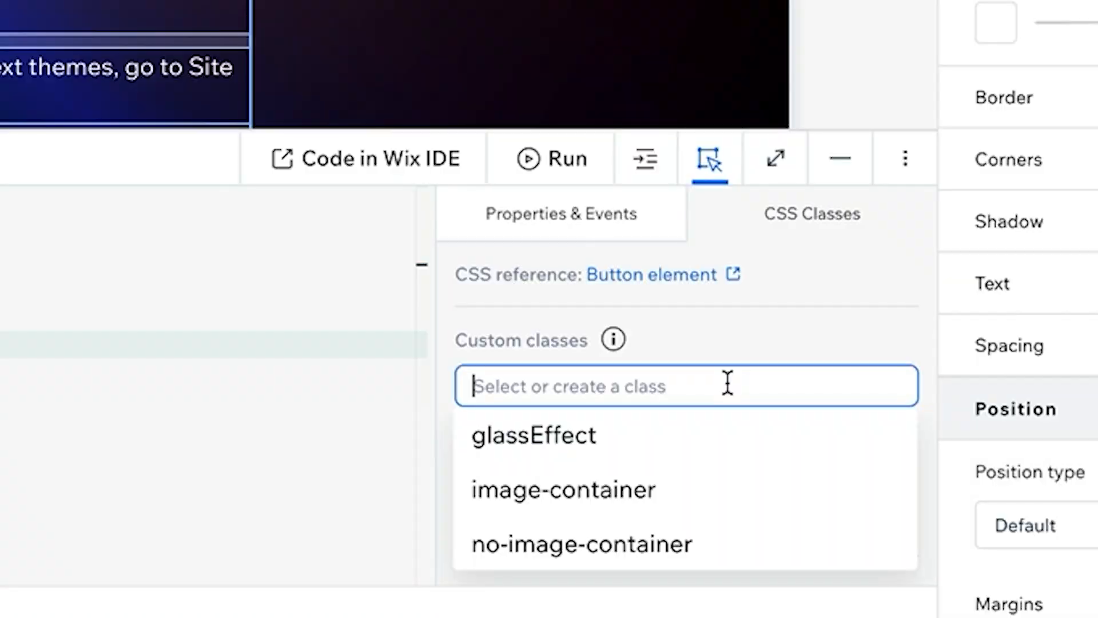
text(buttonSelect)
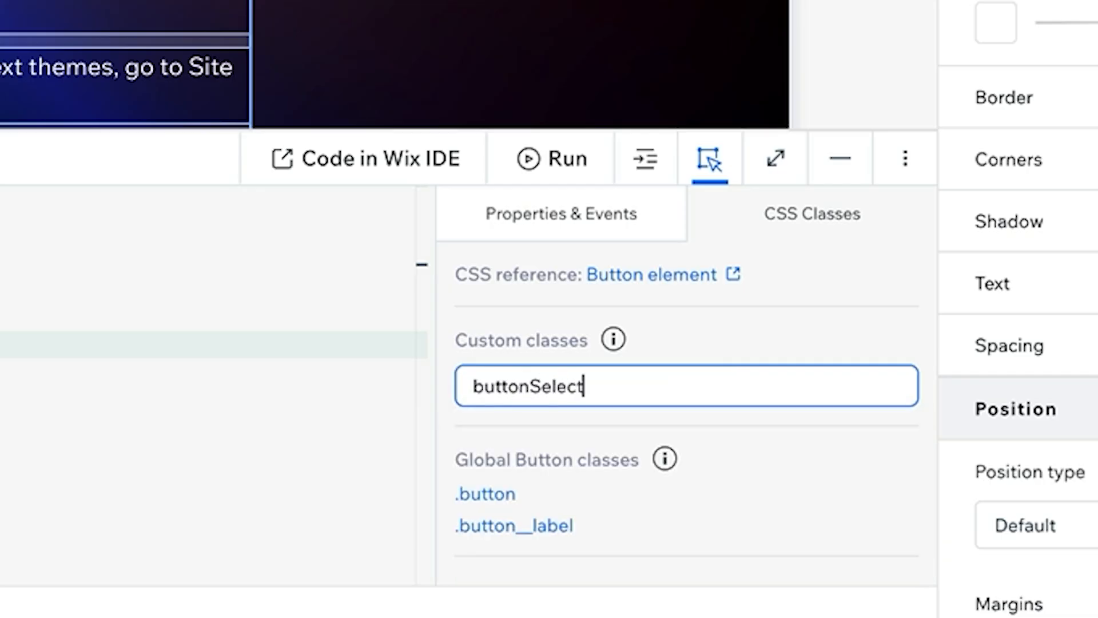
key(Return)
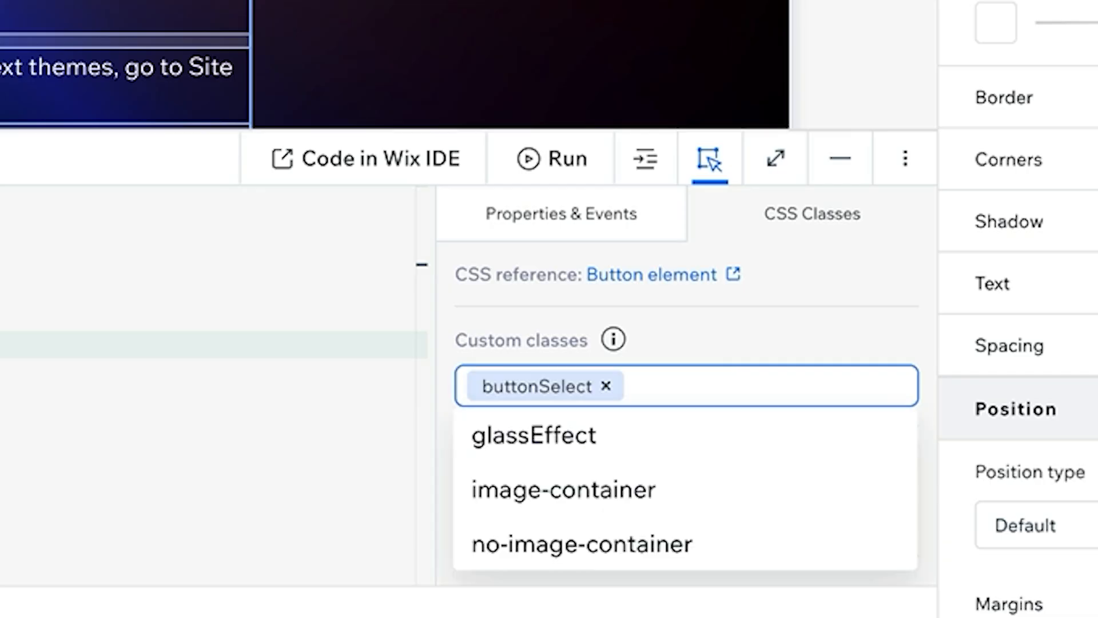
Step: Select the Container to check its class, preview the site, and review the pointer-events line in the .image-container rule
click(846, 368)
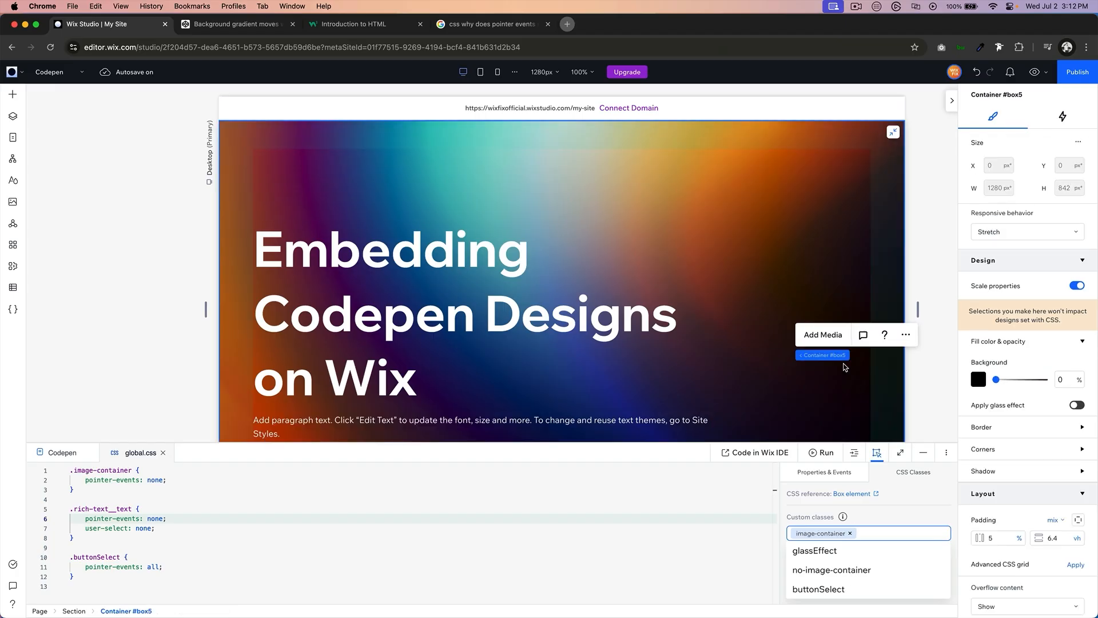
click(1035, 71)
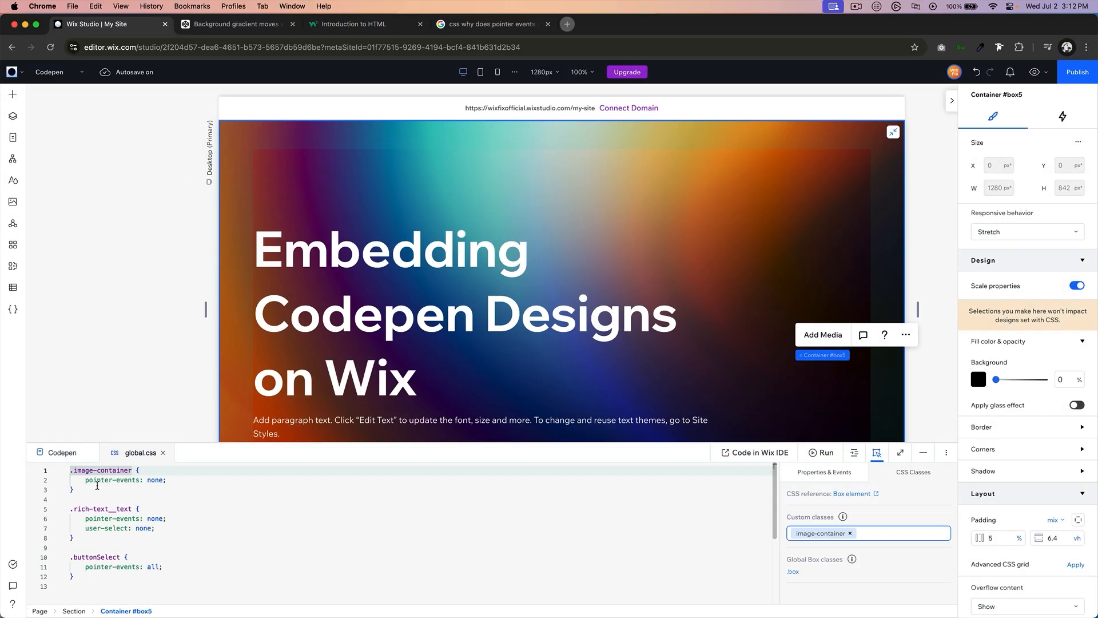
triple_click(96, 482)
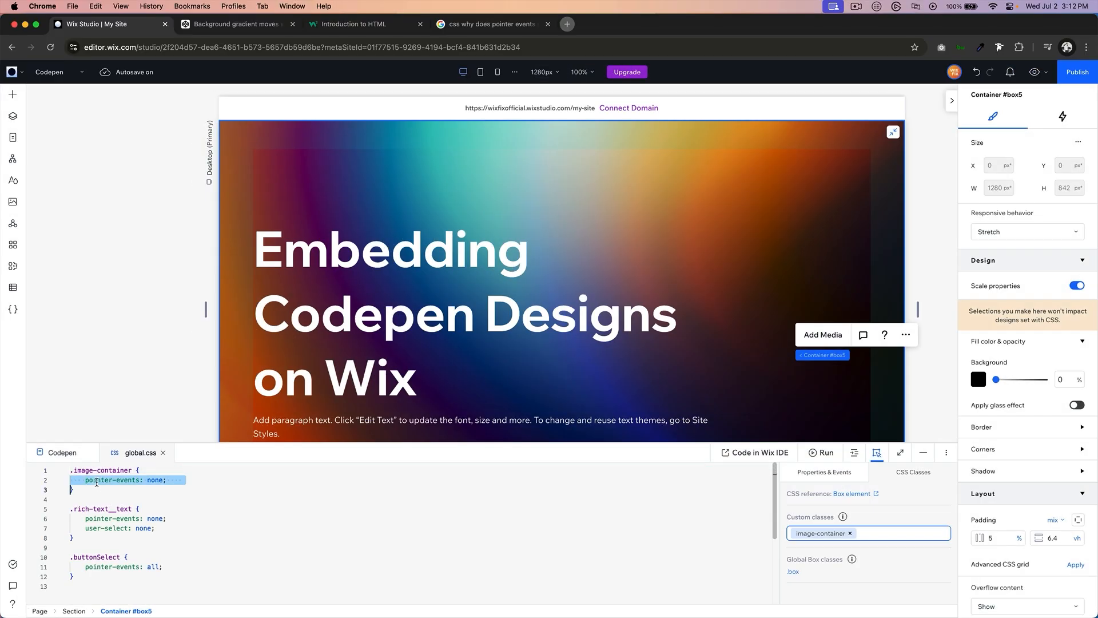
double_click(214, 477)
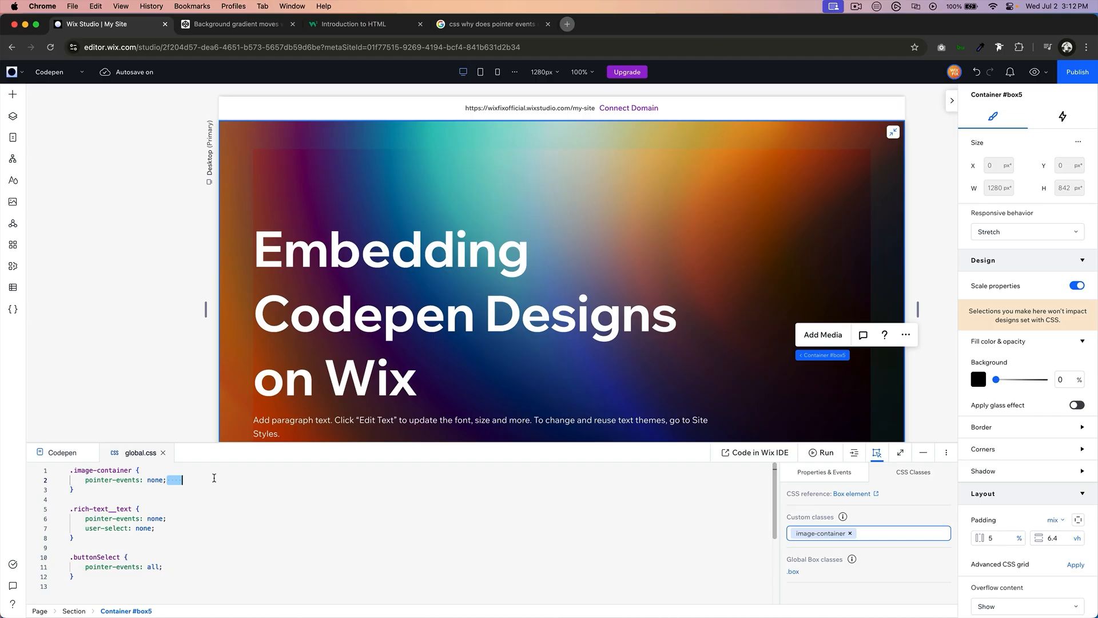